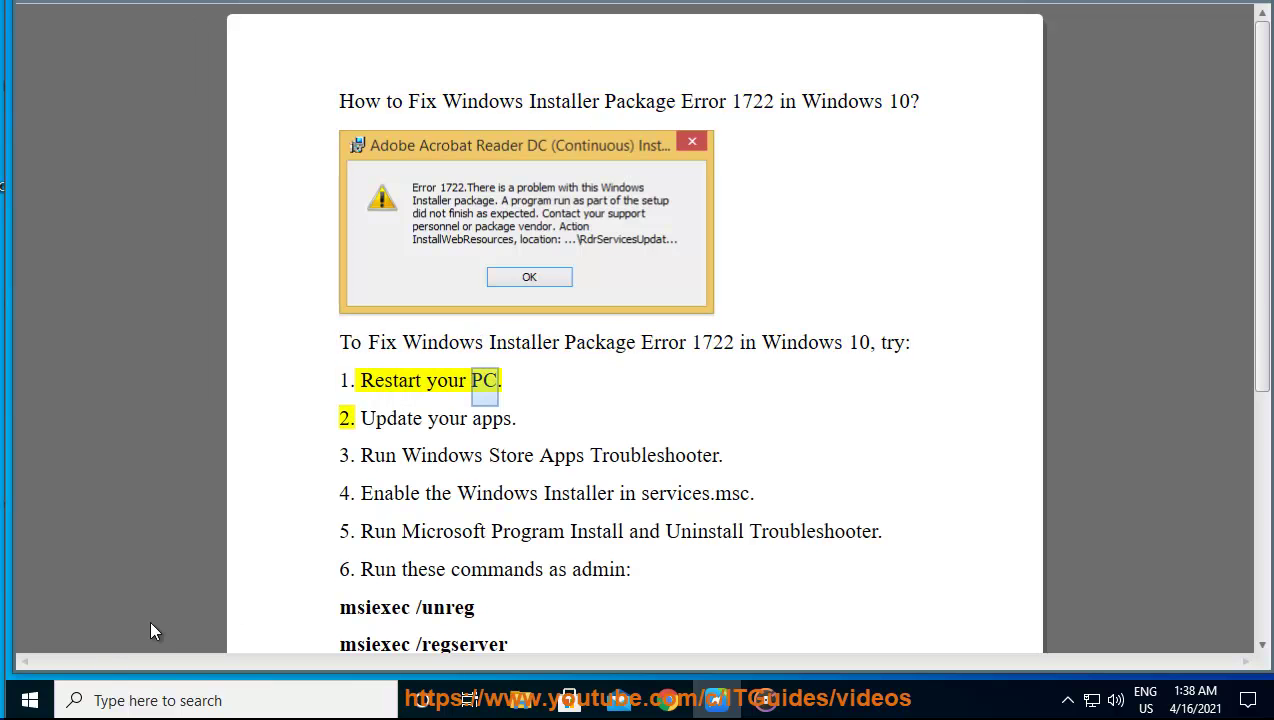
# Step: Show the Restart option in the Start menu's power options as the first fix
pyautogui.click(30, 695)
pyautogui.click(31, 657)
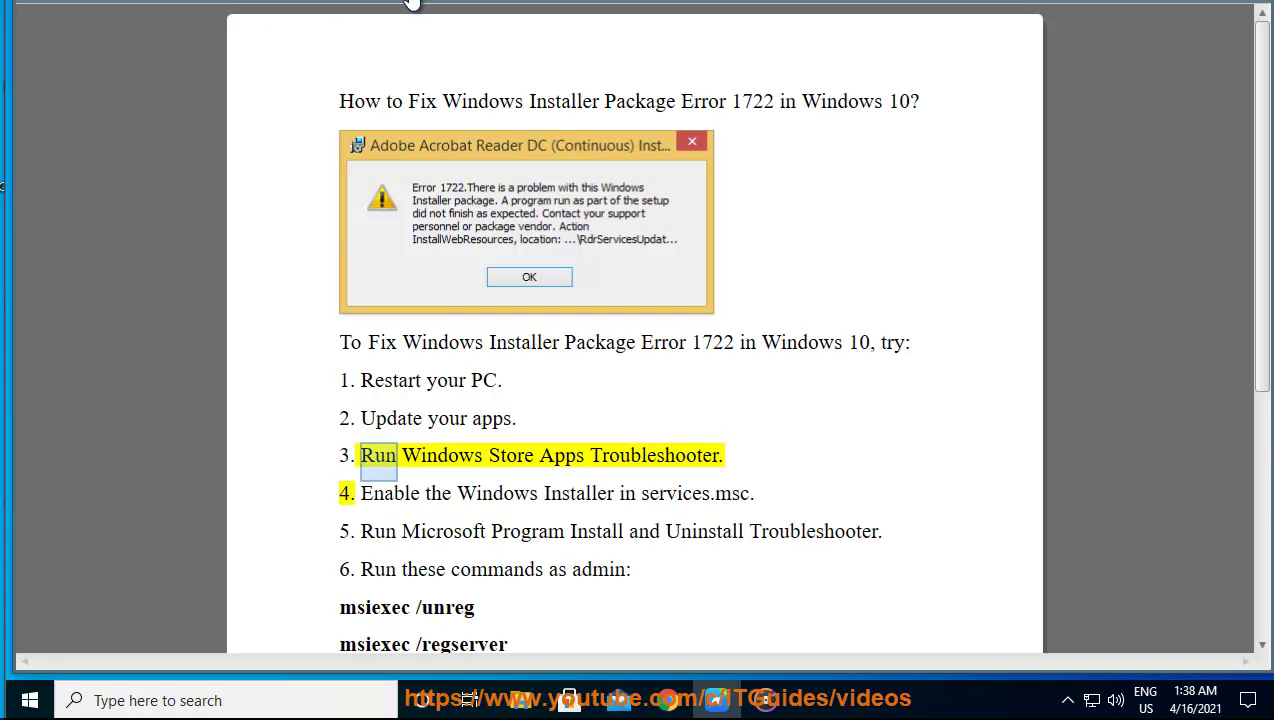
pyautogui.click(30, 700)
pyautogui.click(31, 608)
pyautogui.scroll(-3, 560, 540)
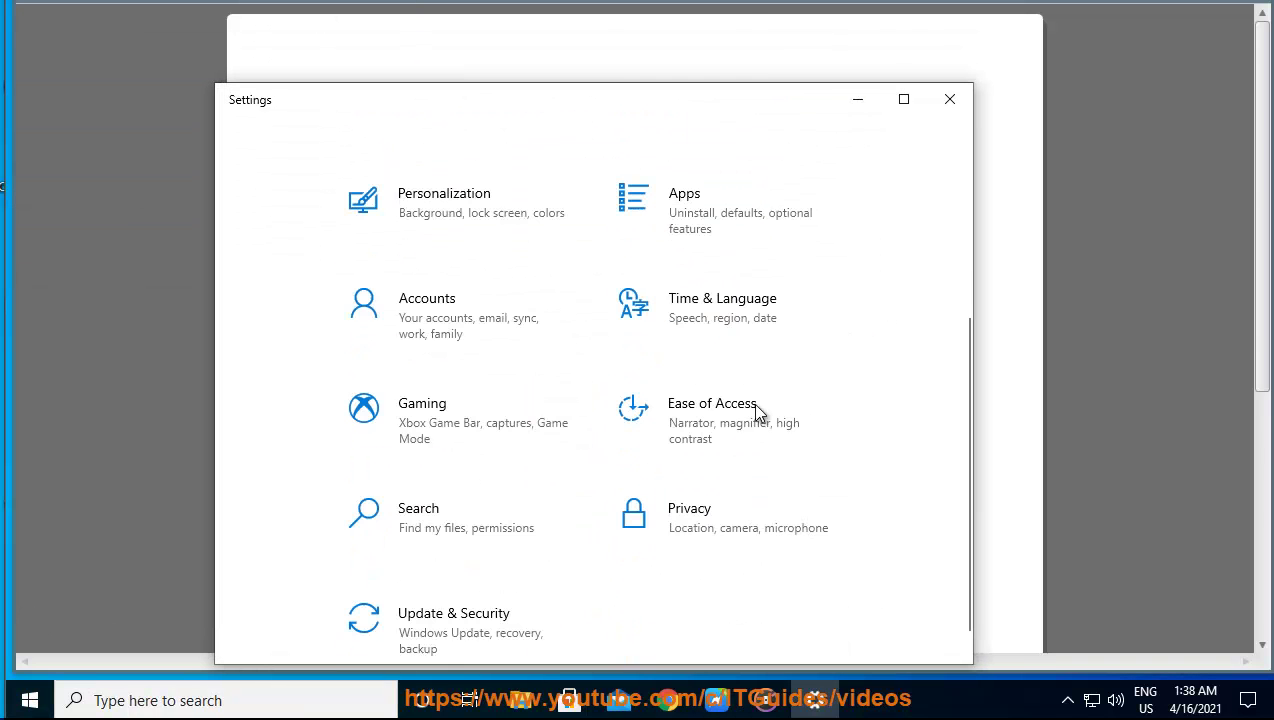
pyautogui.click(722, 218)
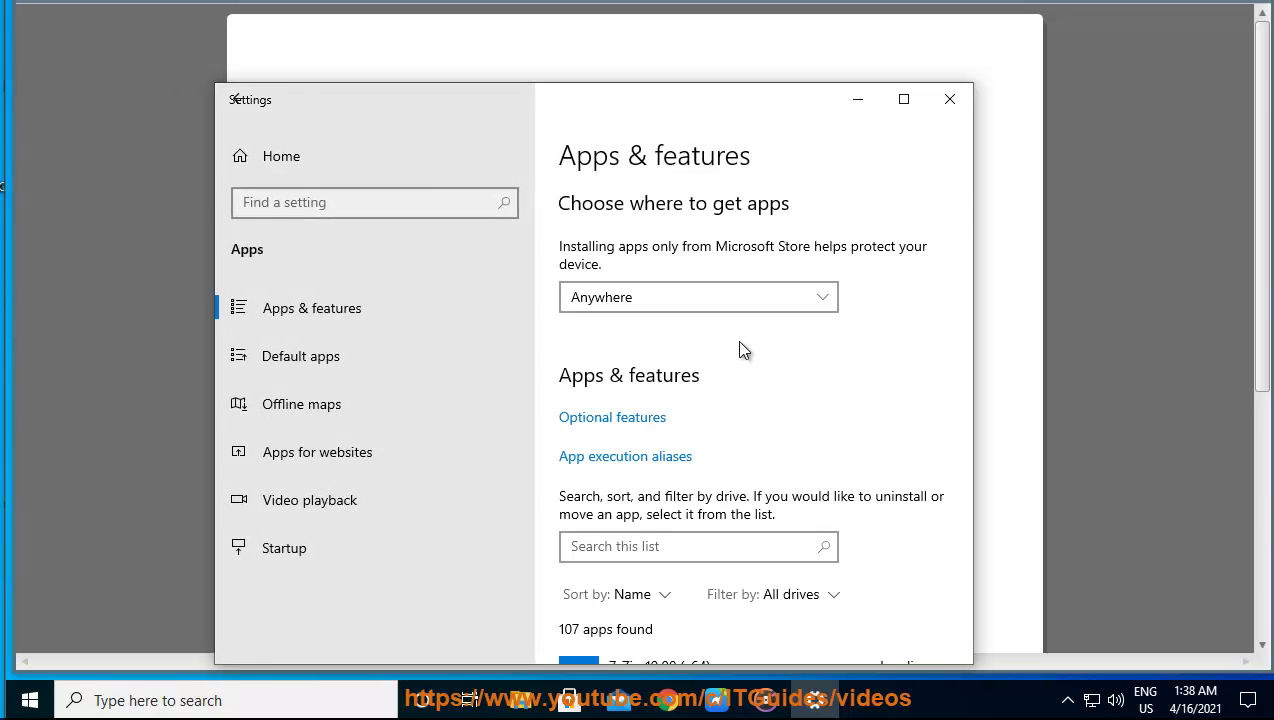
pyautogui.scroll(-3, 717, 529)
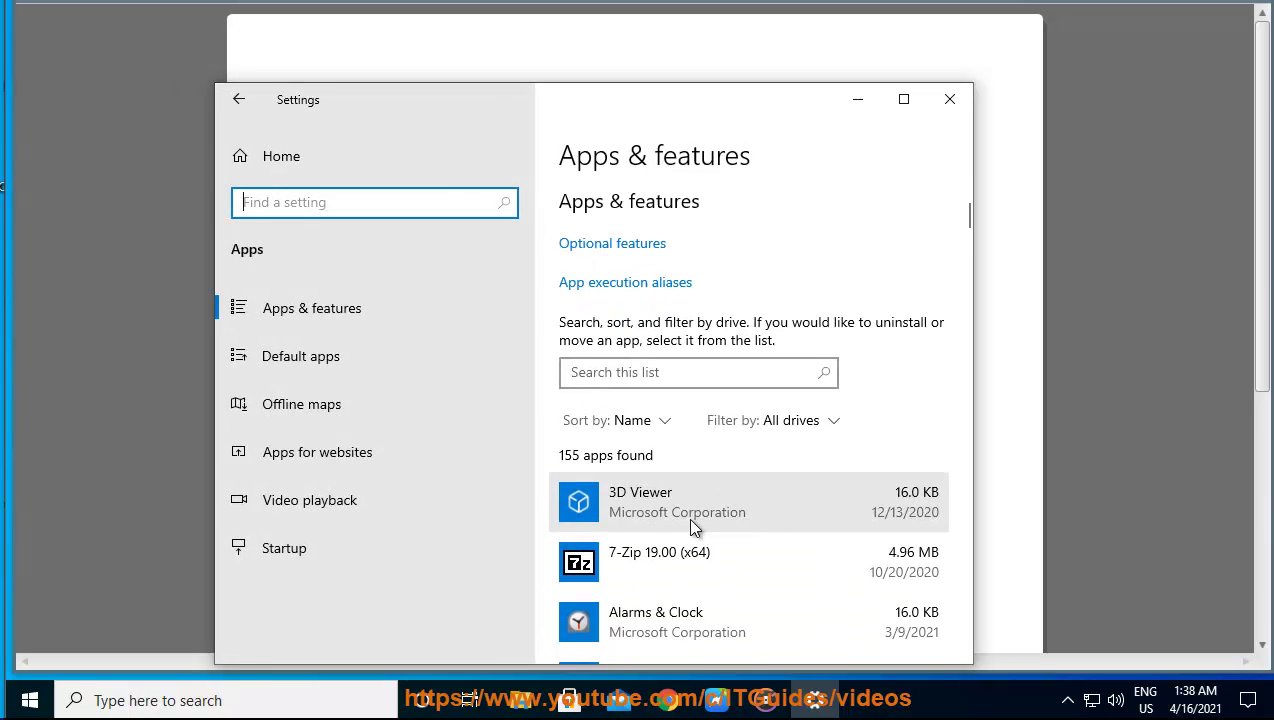
pyautogui.click(686, 515)
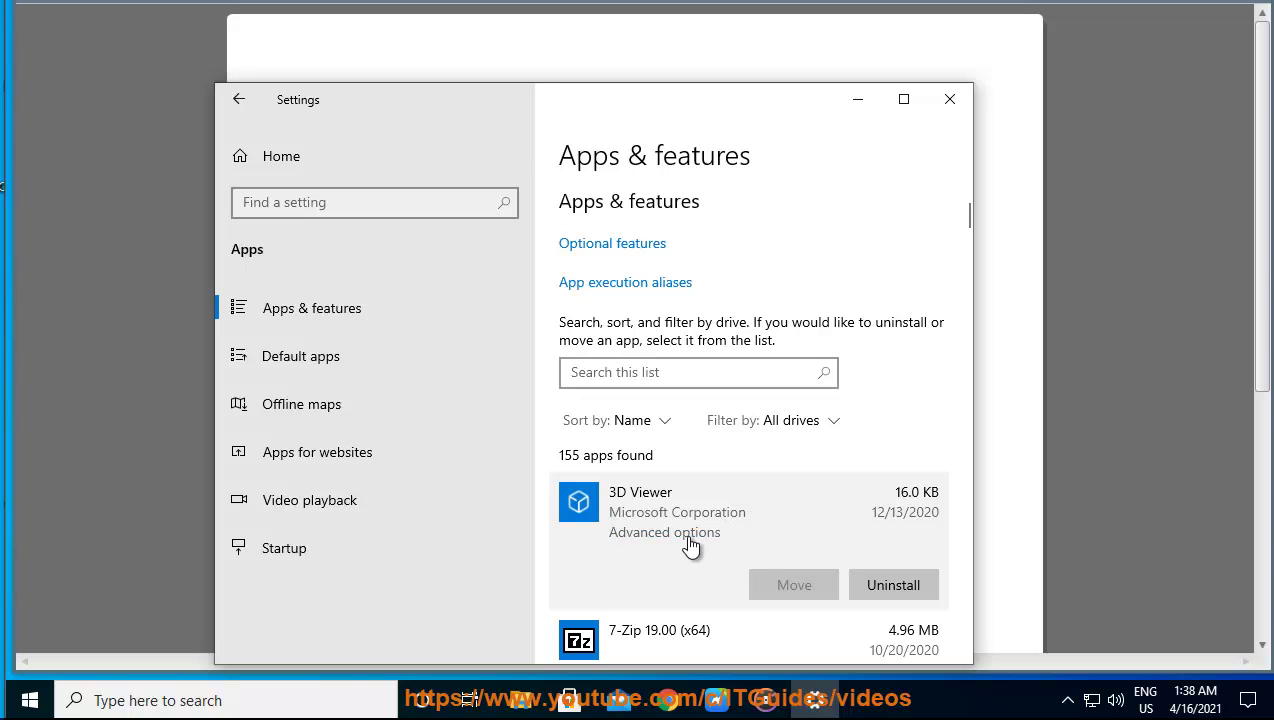
pyautogui.click(689, 540)
pyautogui.scroll(-4, 597, 520)
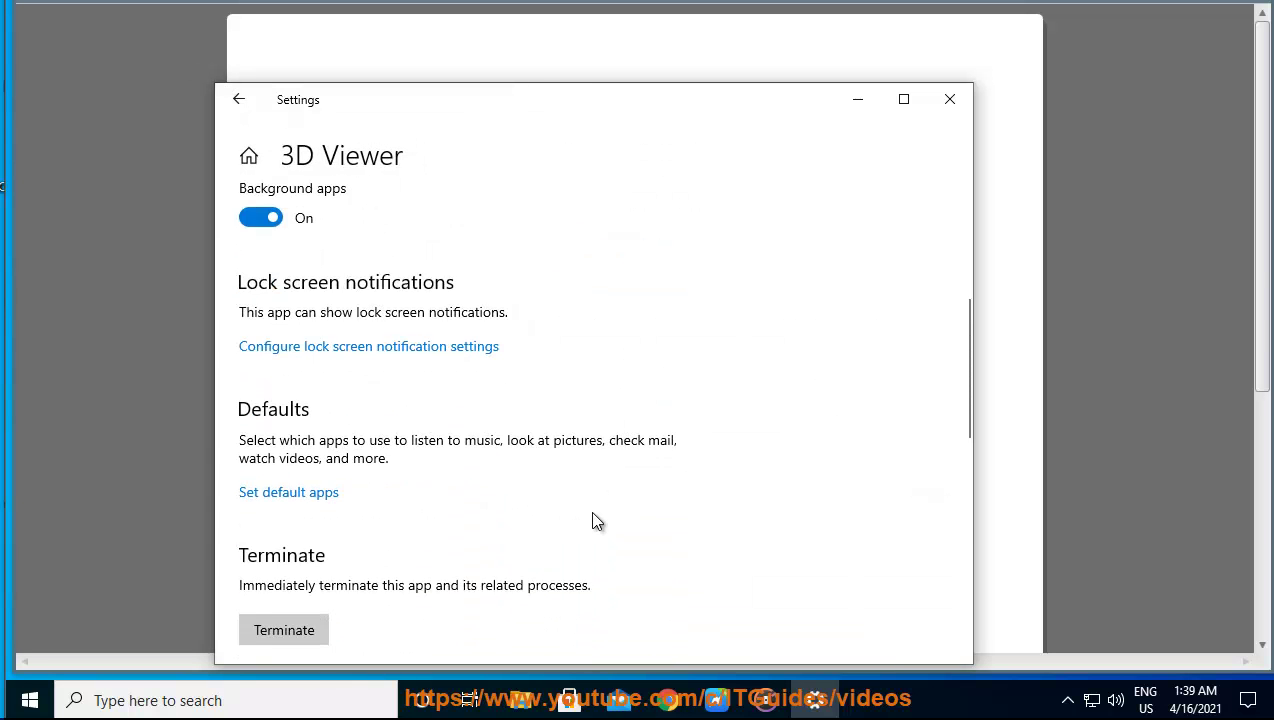
pyautogui.scroll(-5, 593, 515)
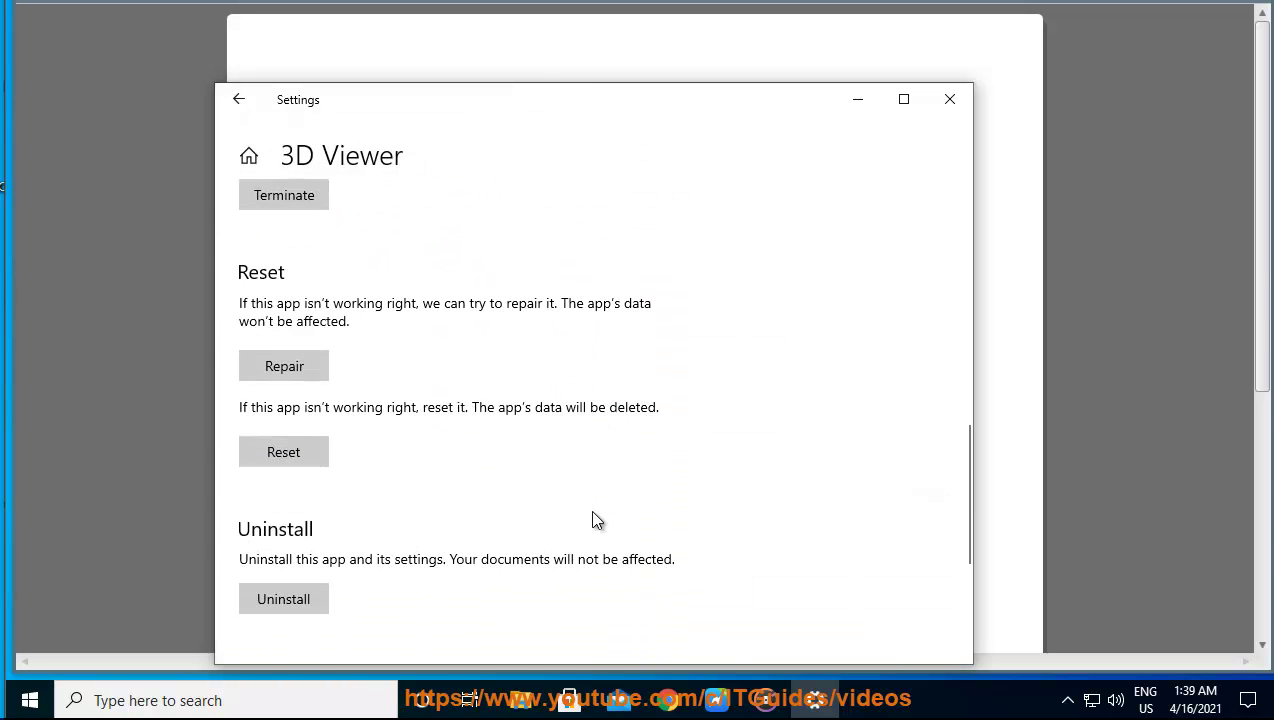
pyautogui.scroll(3, 592, 520)
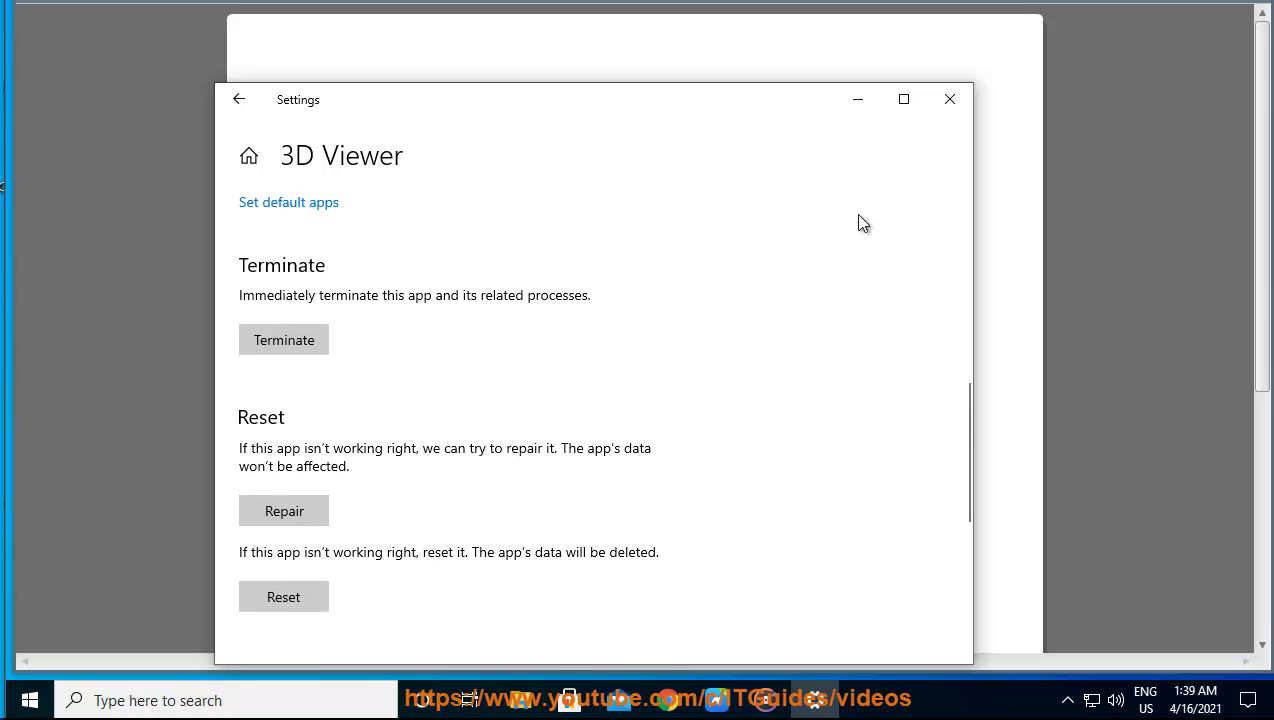
# Step: Close Settings, then reopen it at Troubleshoot > Additional troubleshooters
pyautogui.click(950, 98)
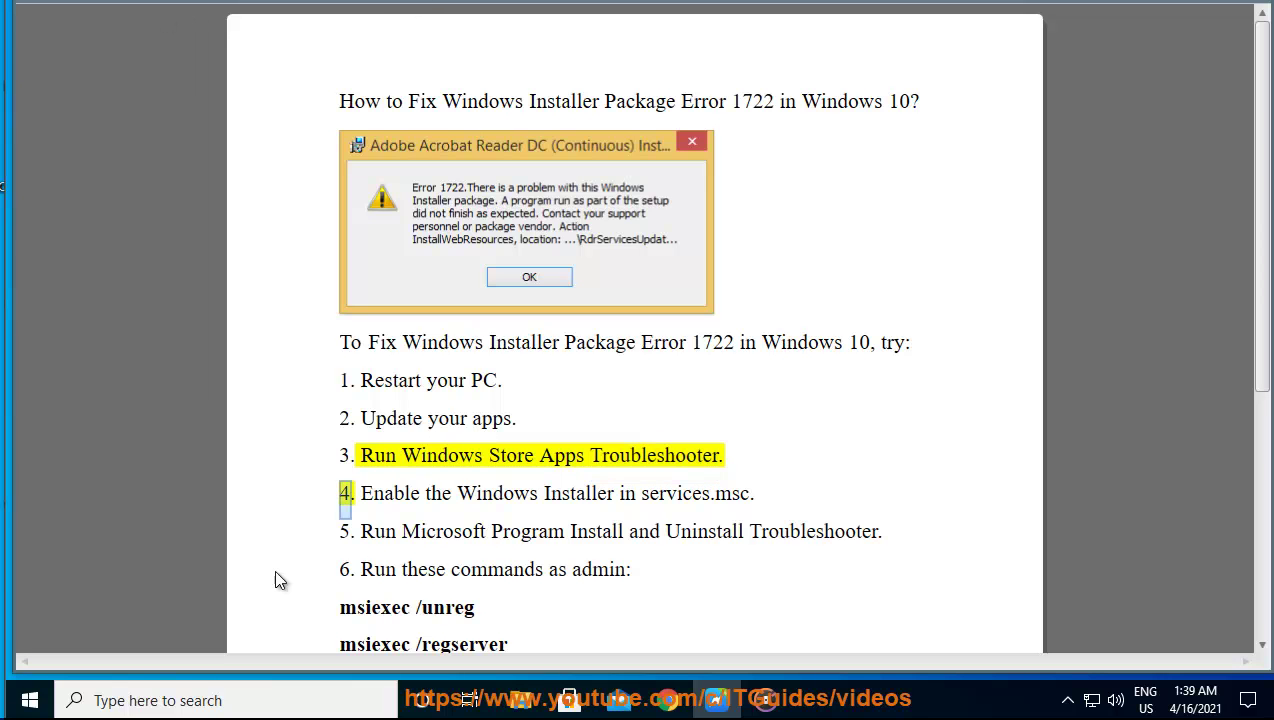
pyautogui.click(30, 700)
pyautogui.click(28, 606)
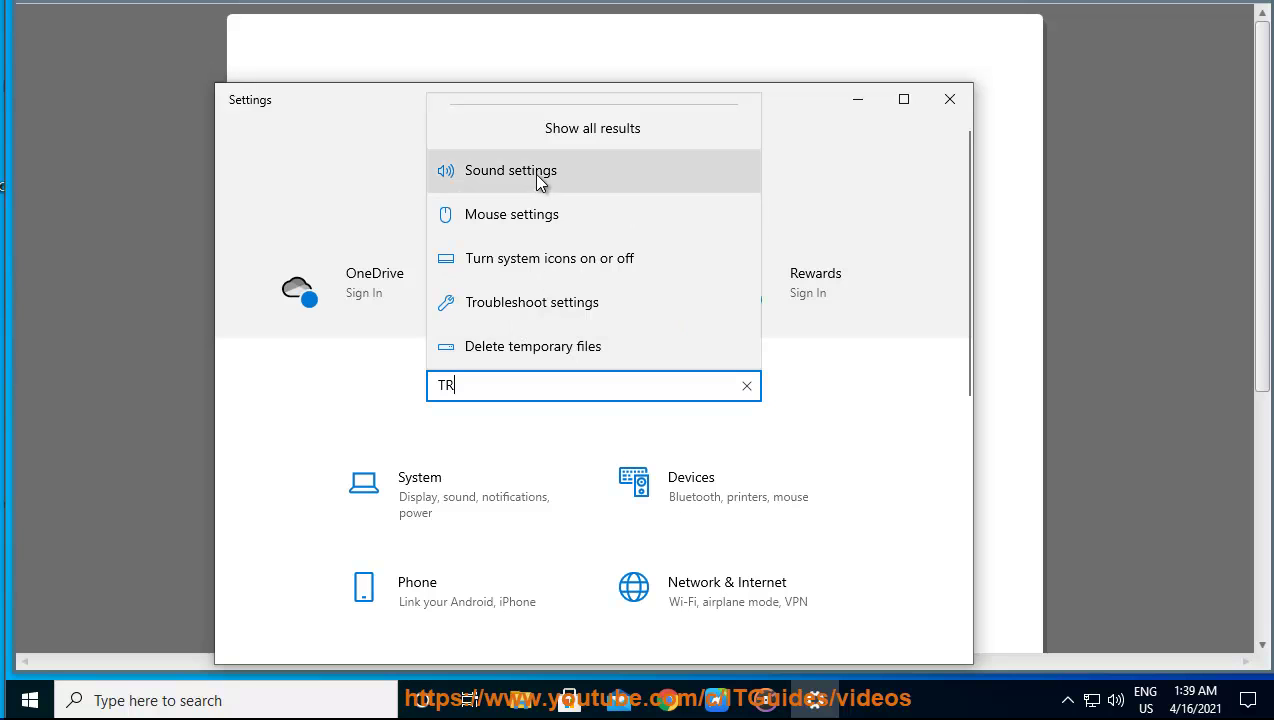
pyautogui.click(538, 306)
pyautogui.scroll(-2, 912, 500)
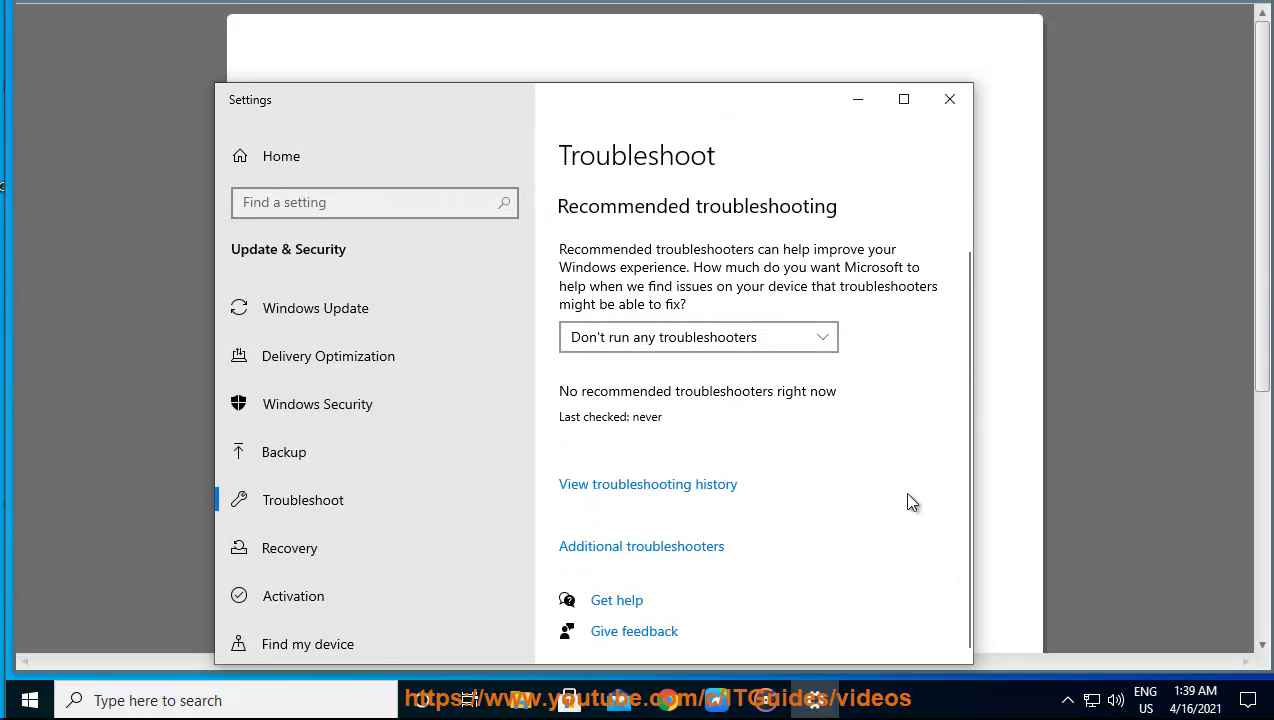
pyautogui.click(681, 556)
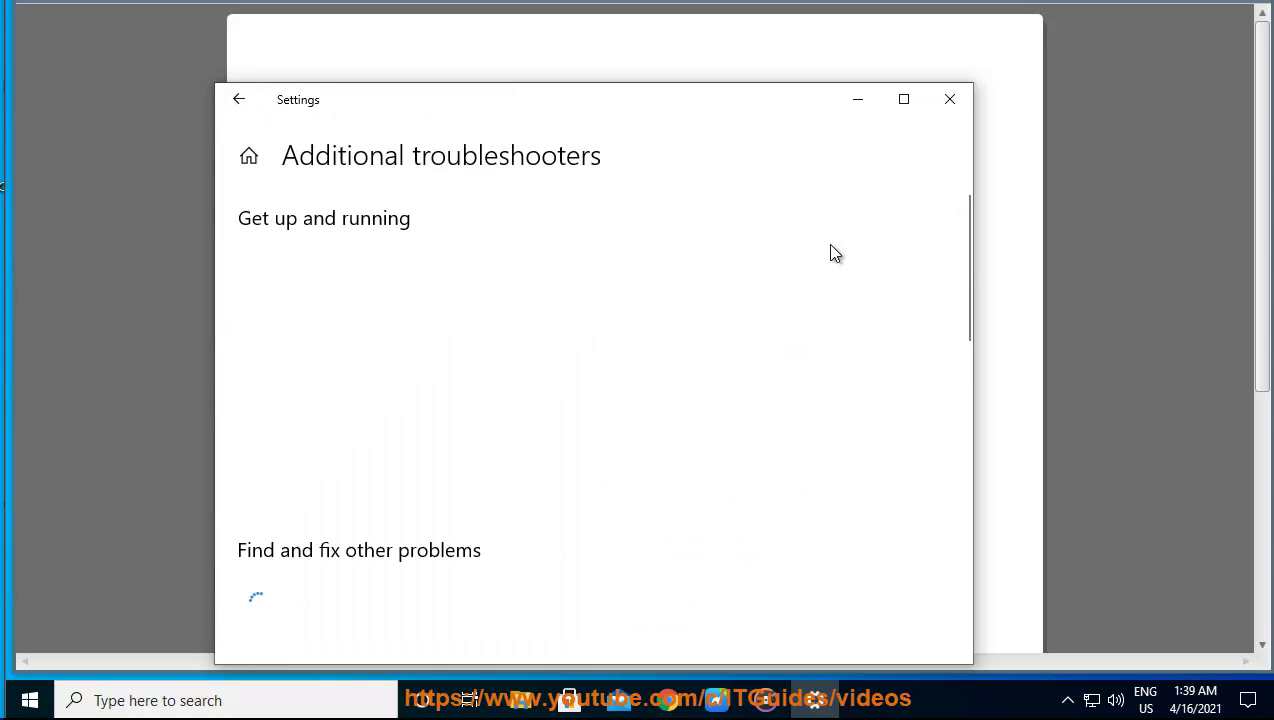
# Step: Run the Windows Store Apps troubleshooter and bring the error 1722 article back
pyautogui.scroll(-4, 731, 387)
pyautogui.scroll(-5, 730, 390)
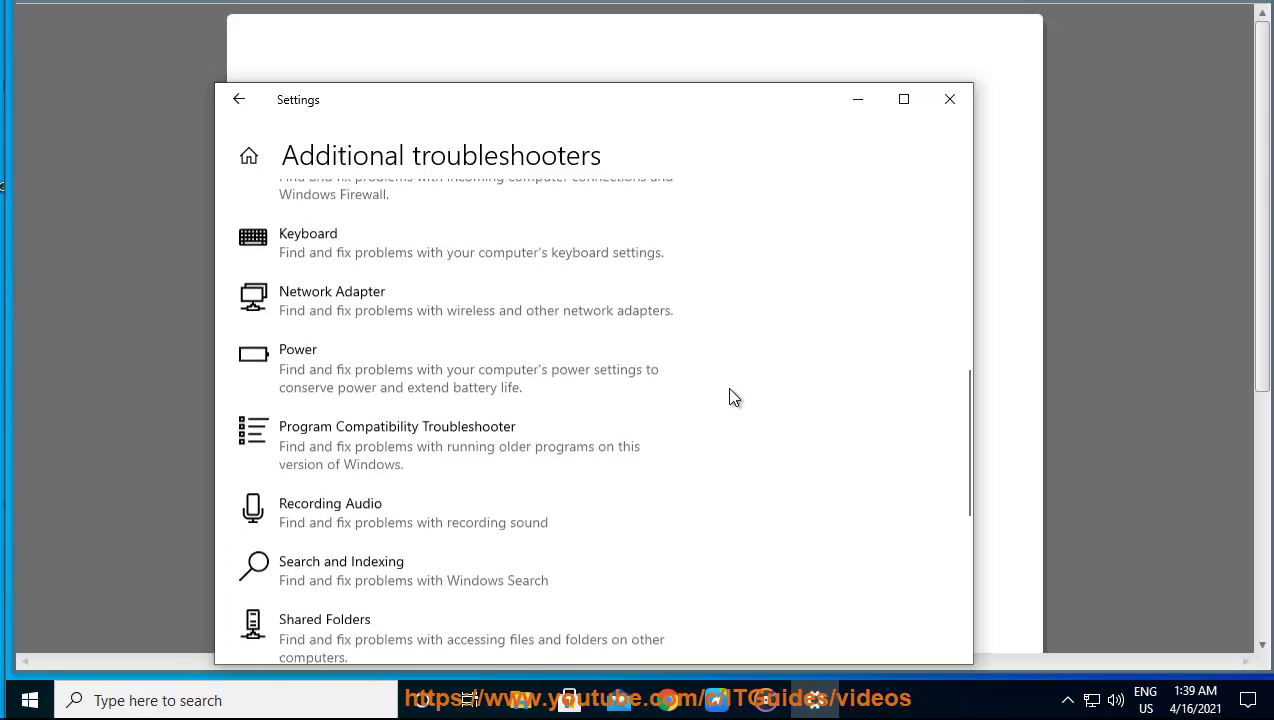
pyautogui.scroll(-2, 730, 397)
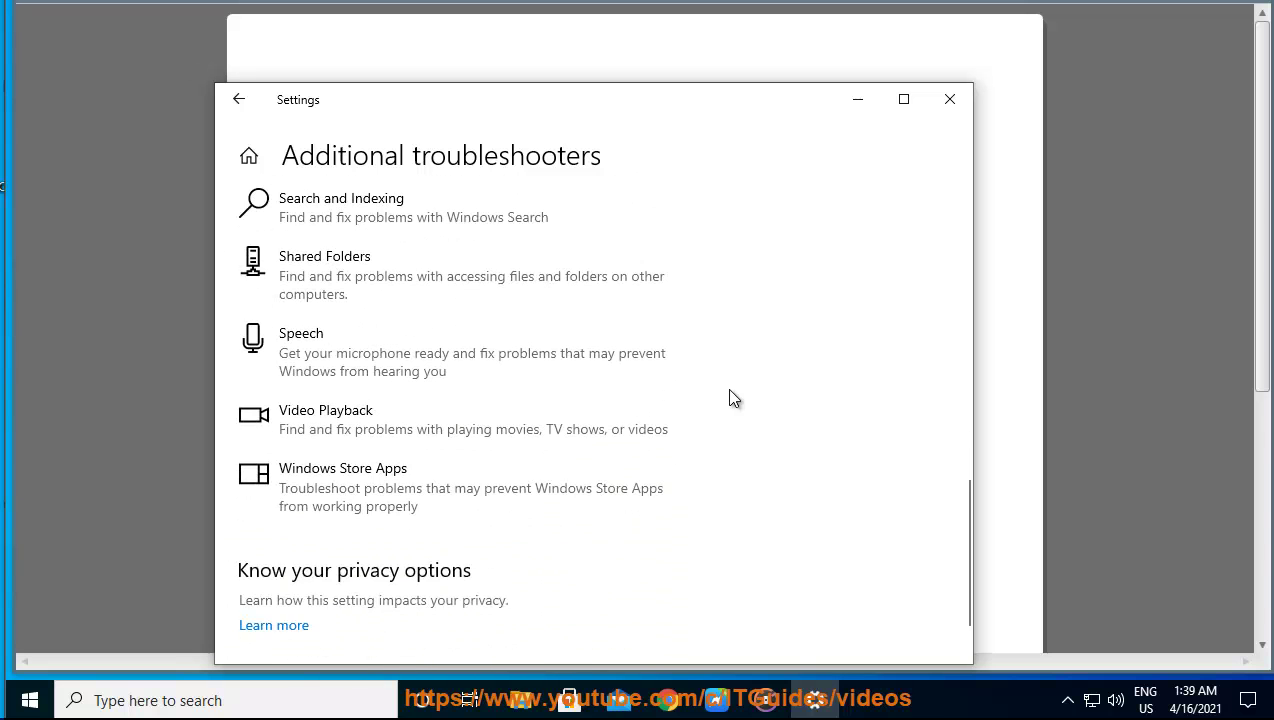
pyautogui.click(489, 496)
pyautogui.click(562, 568)
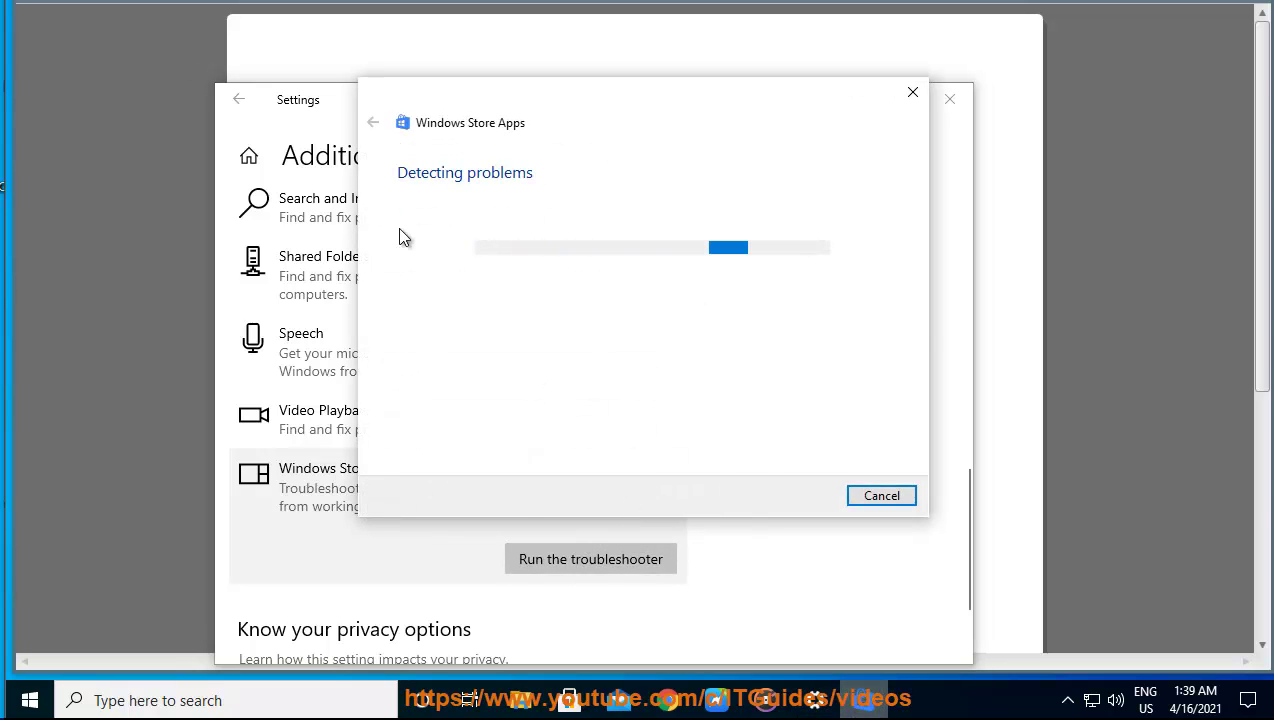
pyautogui.click(1009, 259)
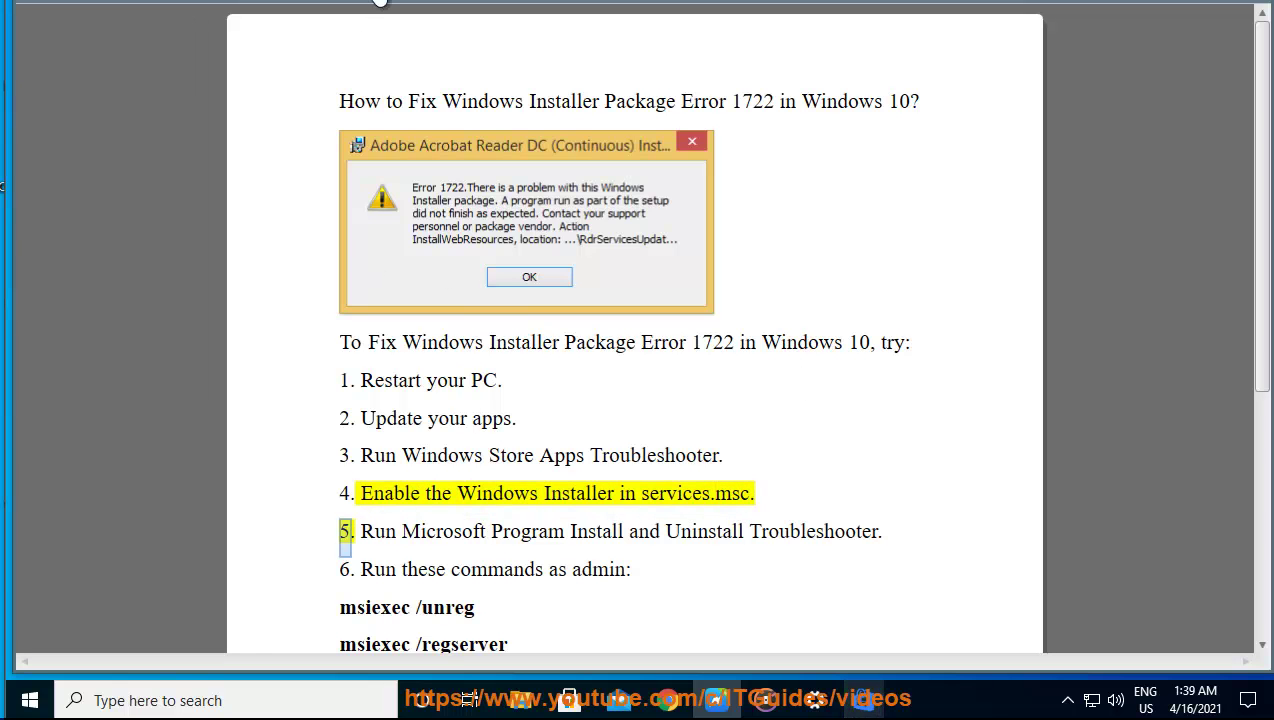
pyautogui.click(185, 702)
pyautogui.write('SER')
pyautogui.click(189, 165)
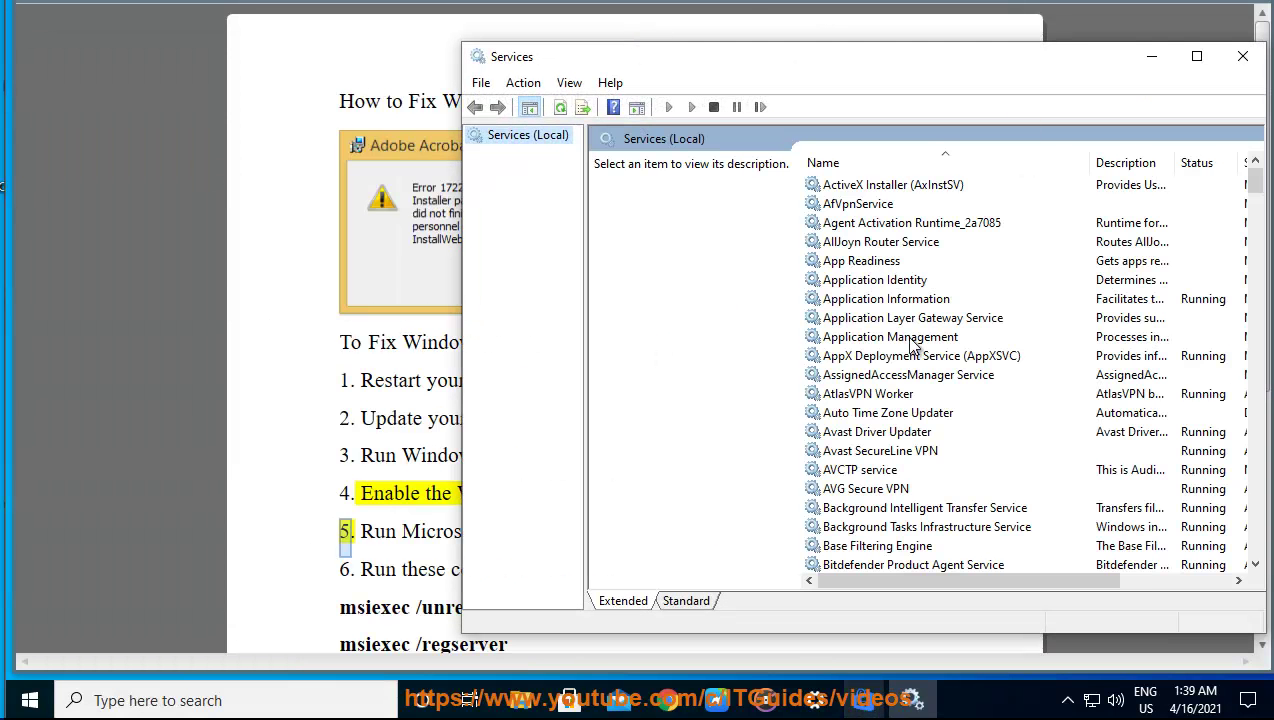
pyautogui.click(925, 372)
pyautogui.press('w')
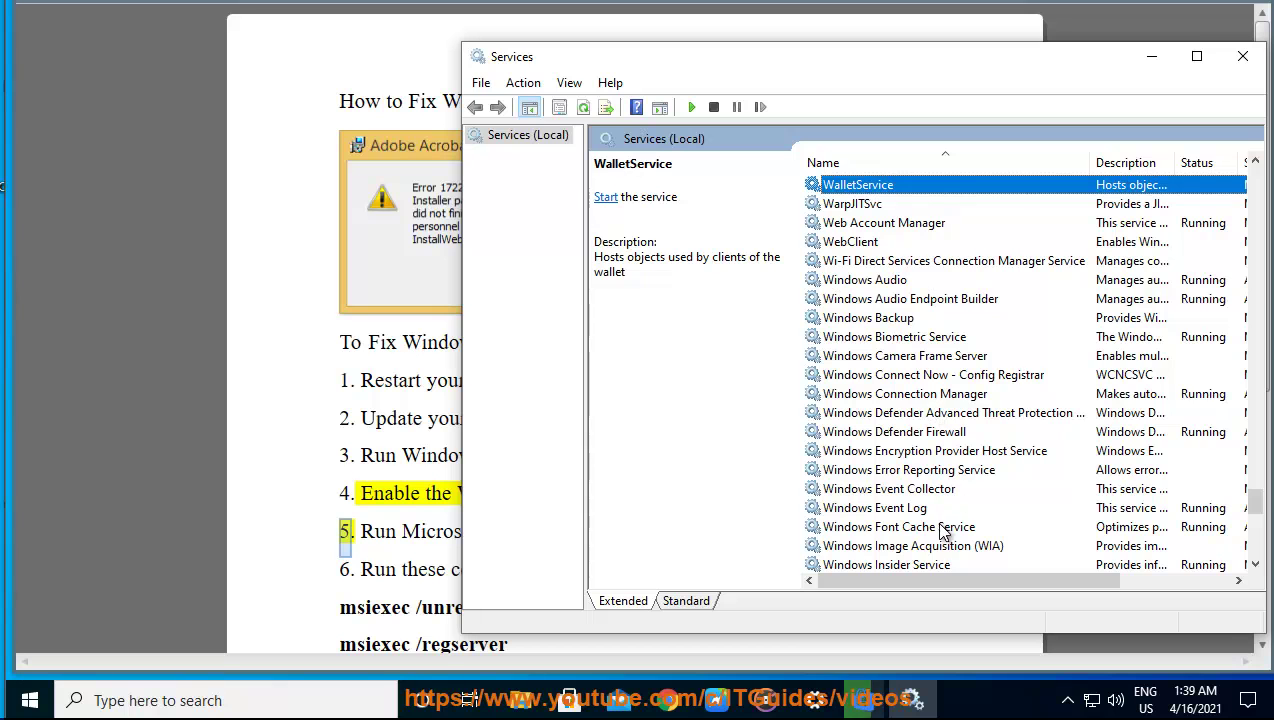
pyautogui.scroll(-3, 940, 535)
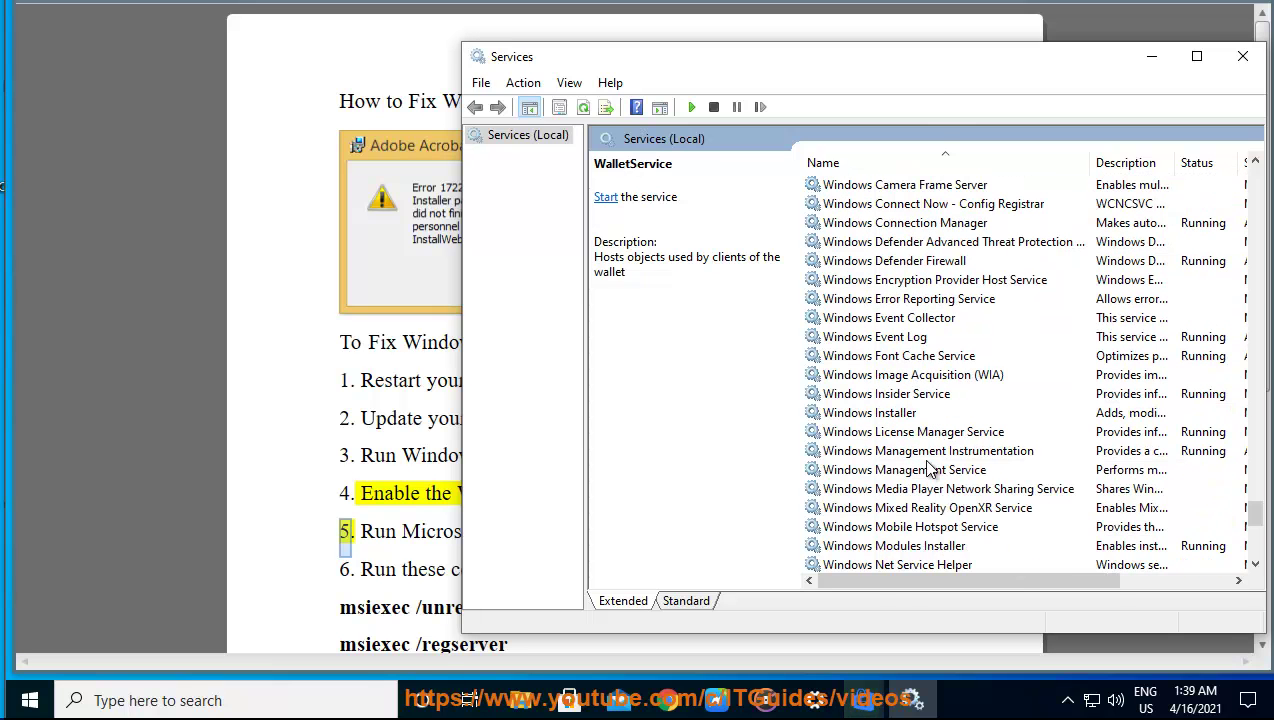
pyautogui.click(881, 495)
pyautogui.click(884, 418)
pyautogui.rightClick(893, 421)
pyautogui.click(940, 604)
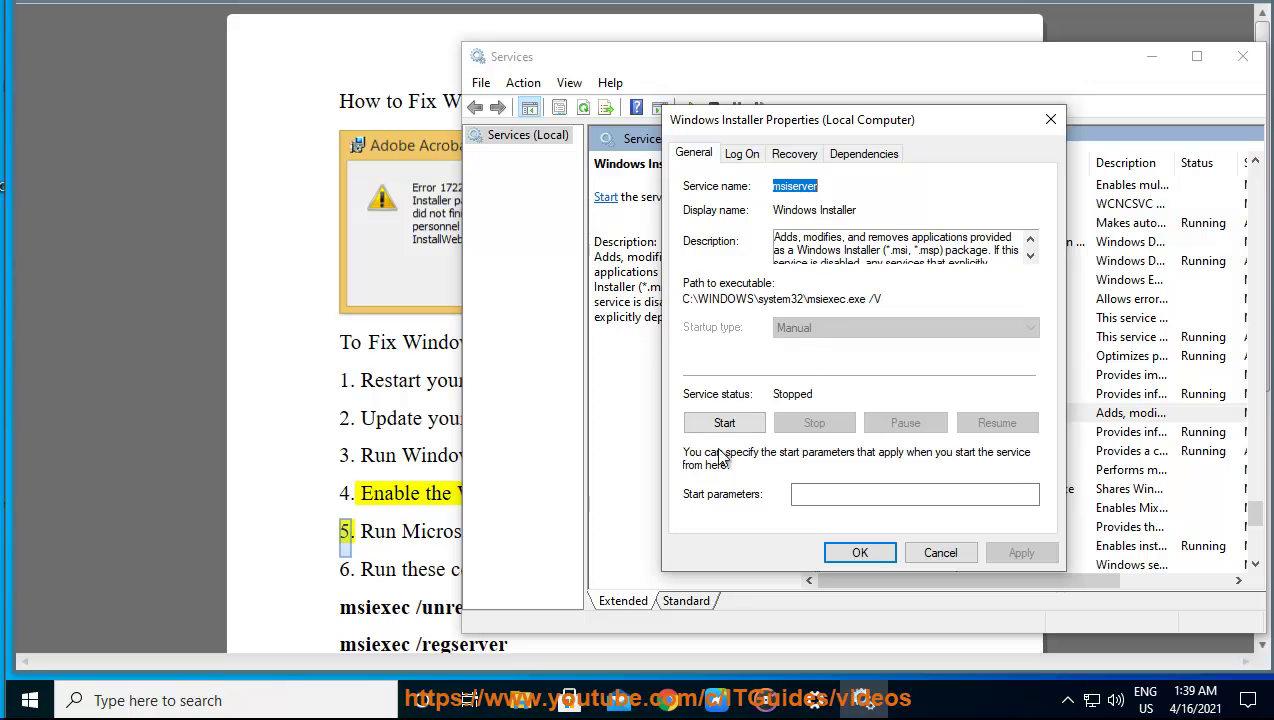
pyautogui.click(940, 552)
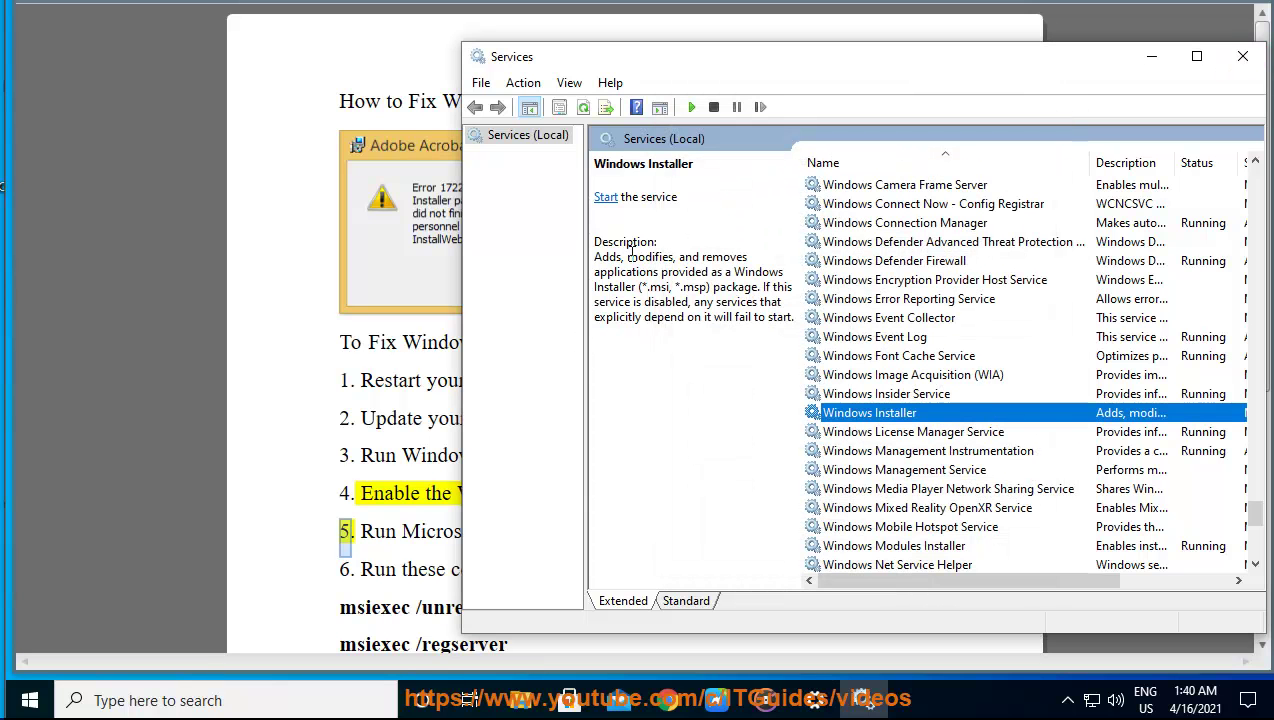
pyautogui.click(645, 310)
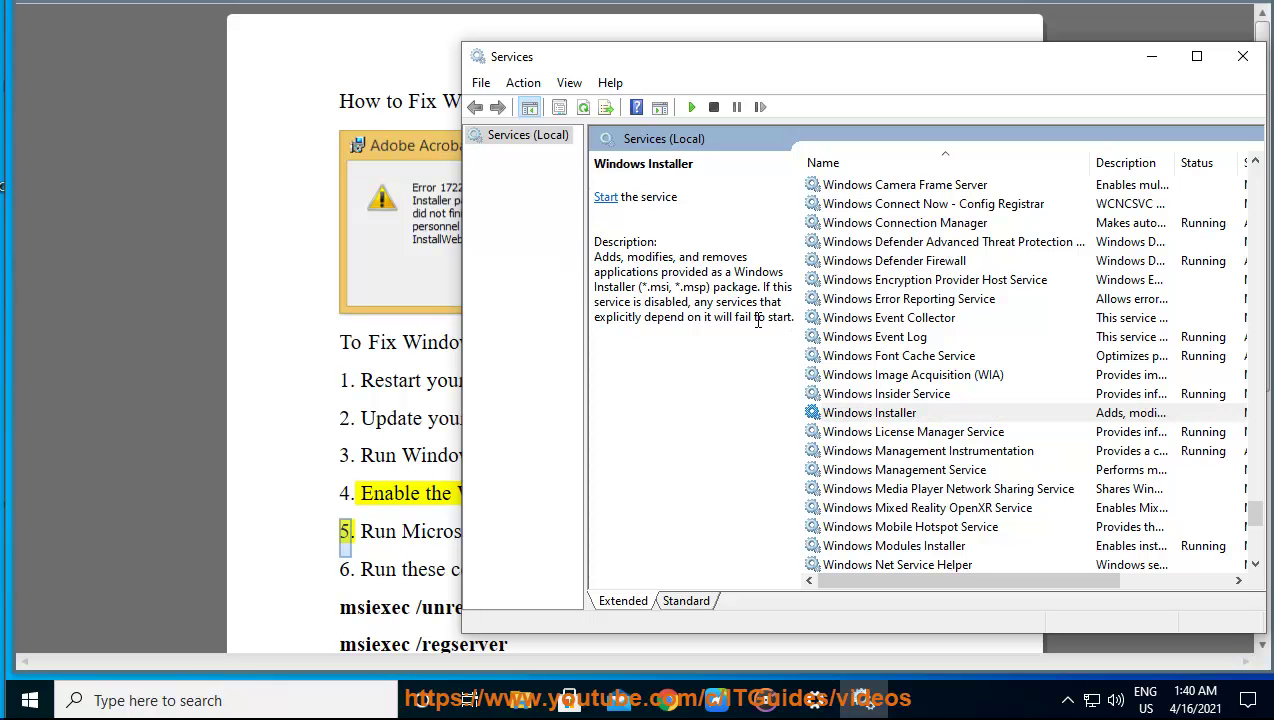
# Step: Close the Services console and select 'Microsoft Program Install and Uninstall Troubleshooter' in item 5
pyautogui.click(1243, 56)
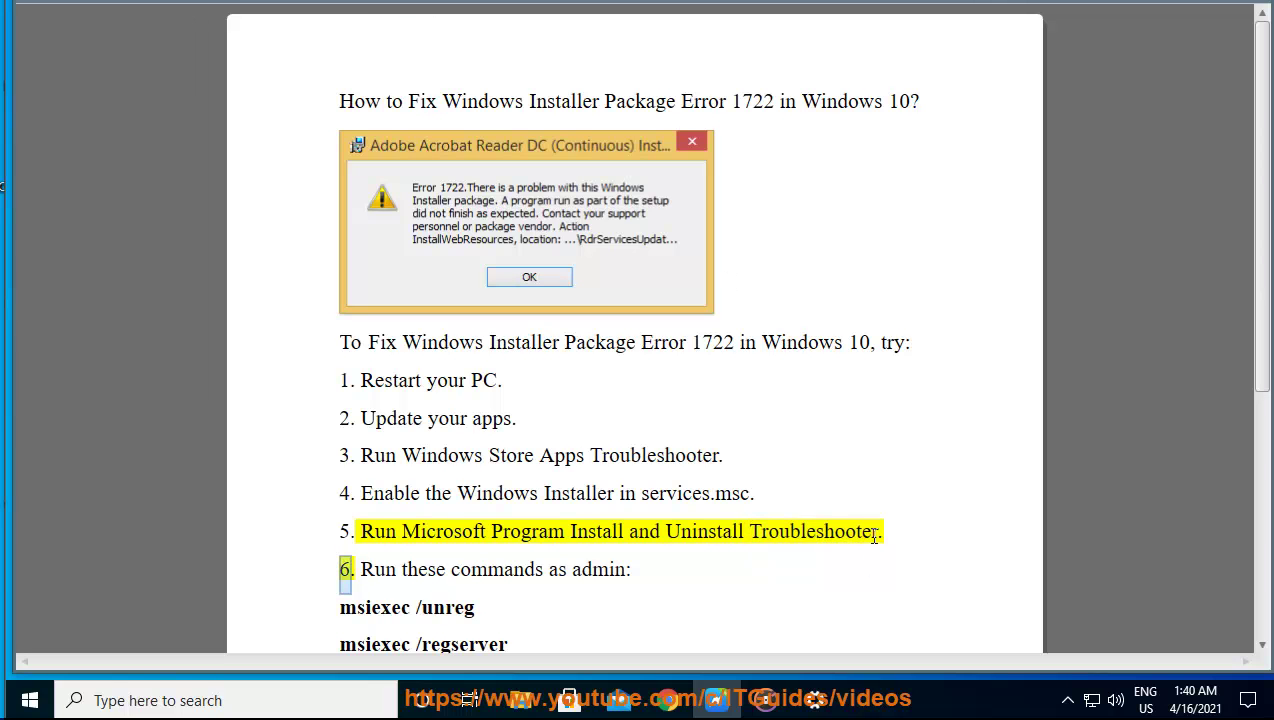
pyautogui.moveTo(872, 531); pyautogui.dragTo(415, 531)
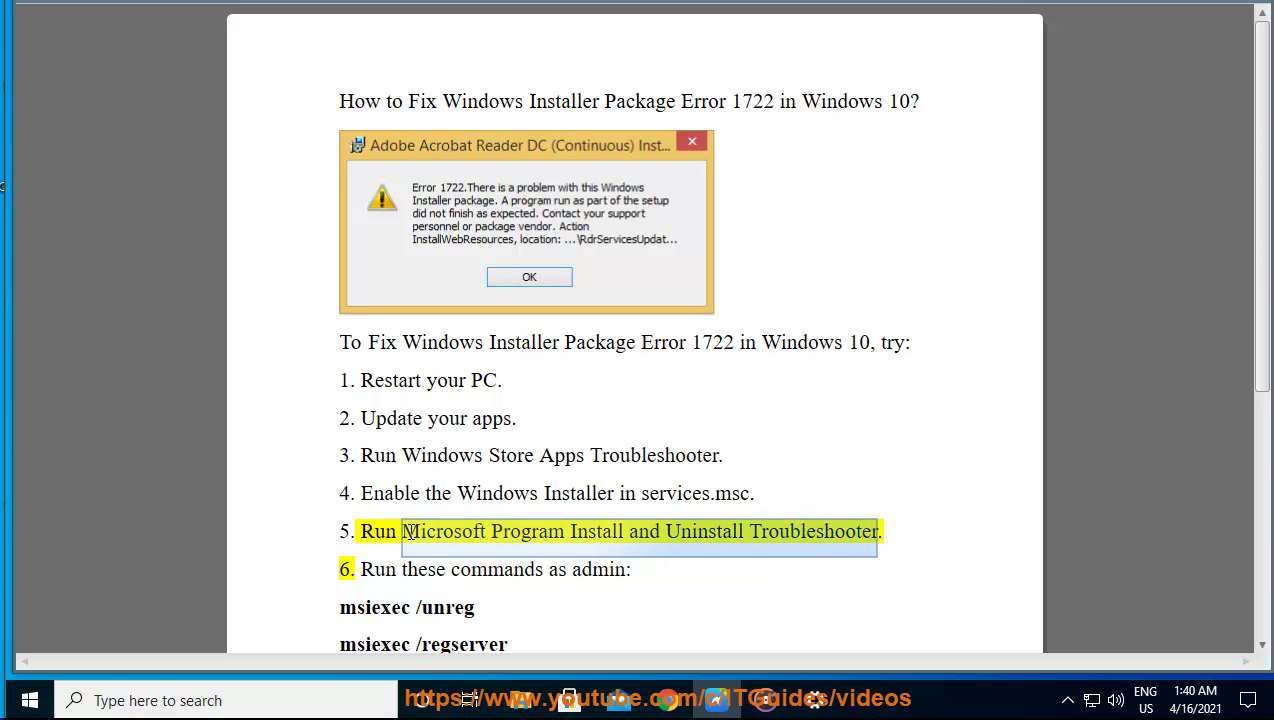
# Step: Copy the troubleshooter name from item 5 and search for it in a new Chrome window
pyautogui.rightClick(408, 531)
pyautogui.click(484, 396)
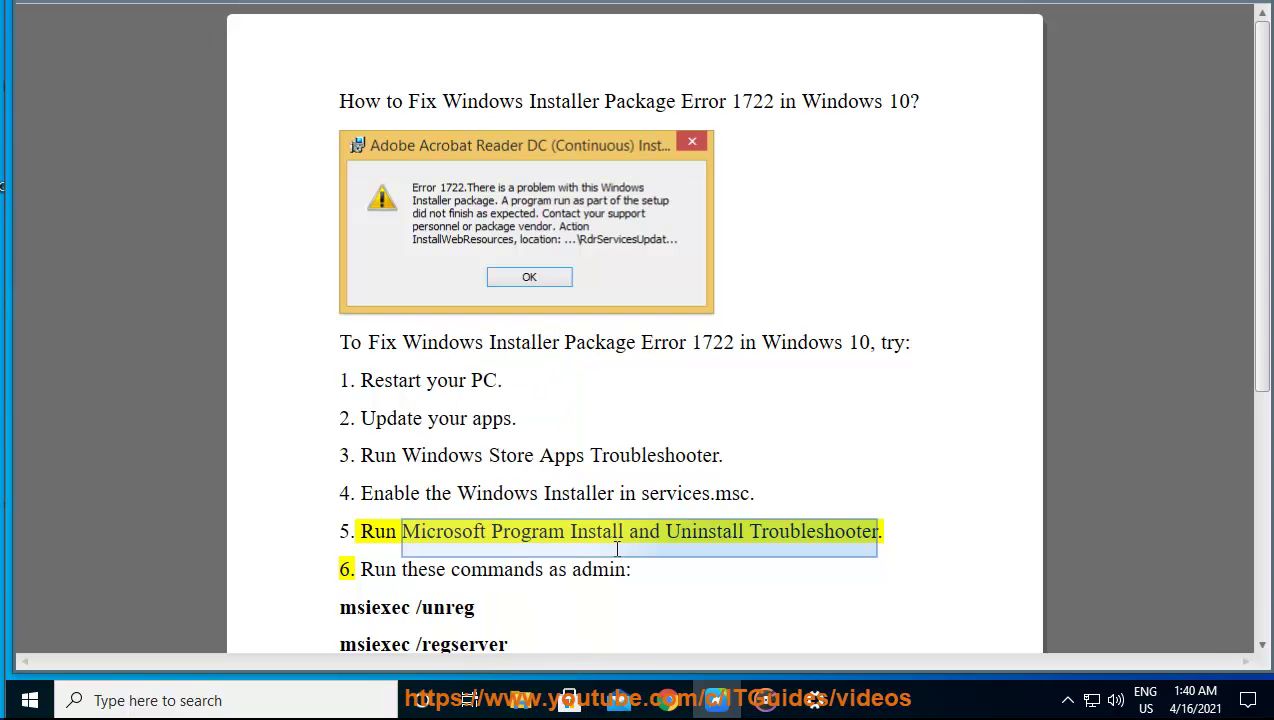
pyautogui.click(671, 708)
pyautogui.rightClick(301, 185)
pyautogui.click(366, 345)
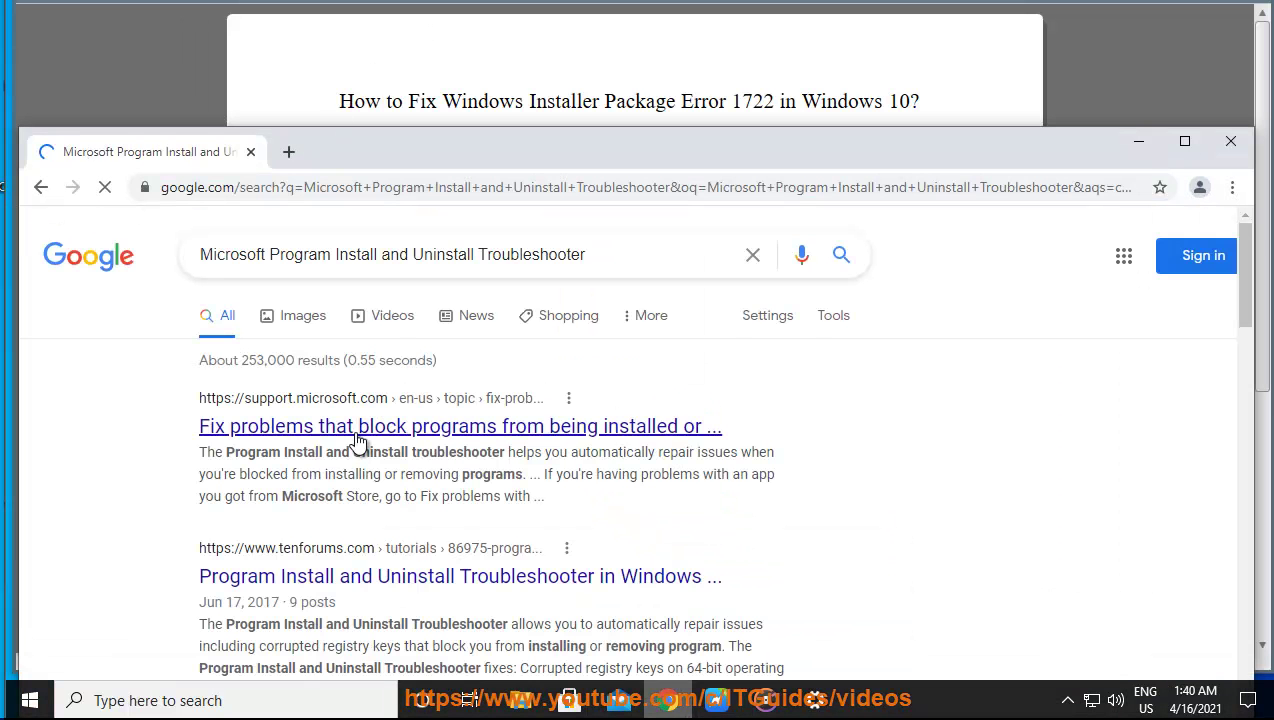
# Step: Open Microsoft's 'Fix problems that block programs' page and download the troubleshooter
pyautogui.click(358, 426)
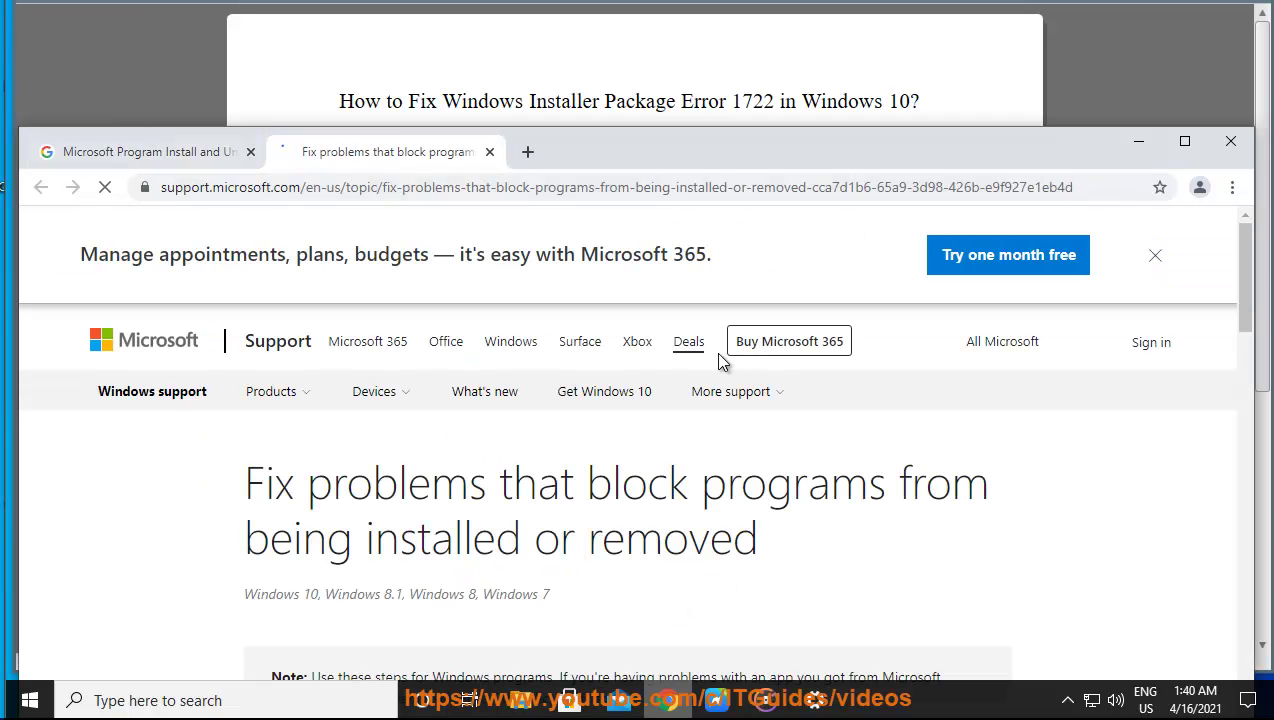
pyautogui.scroll(-5, 739, 515)
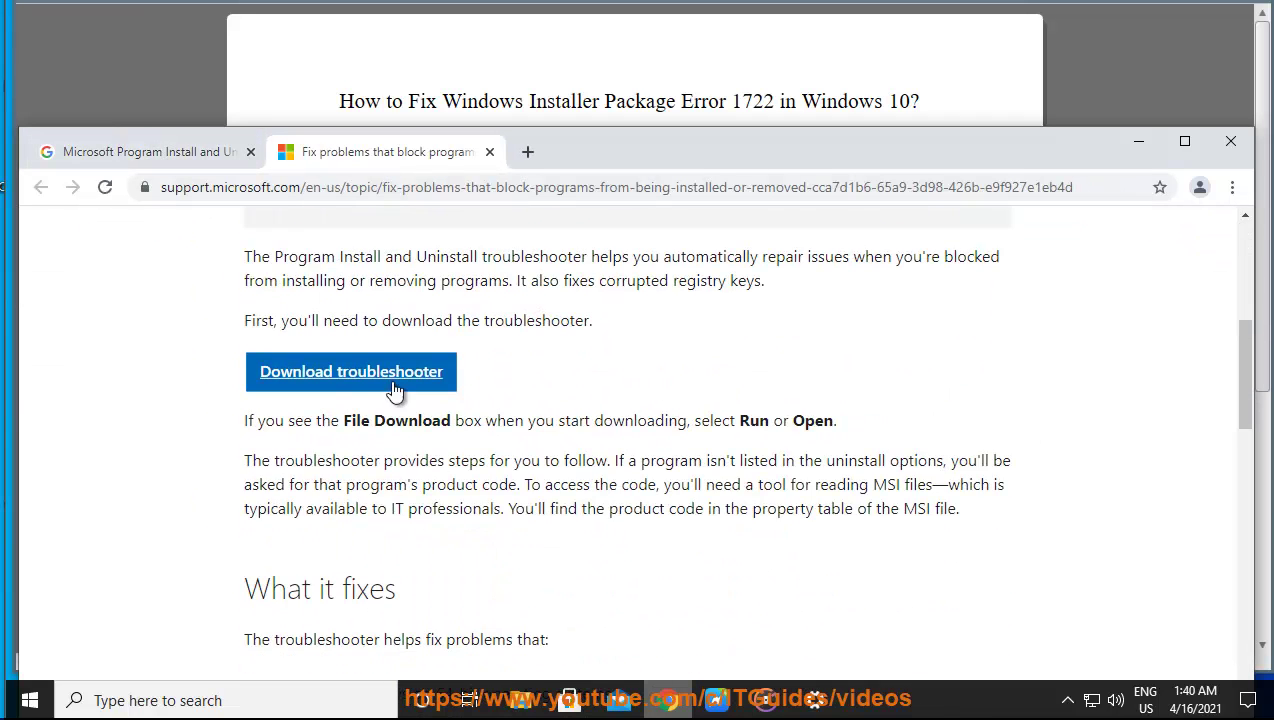
pyautogui.click(393, 384)
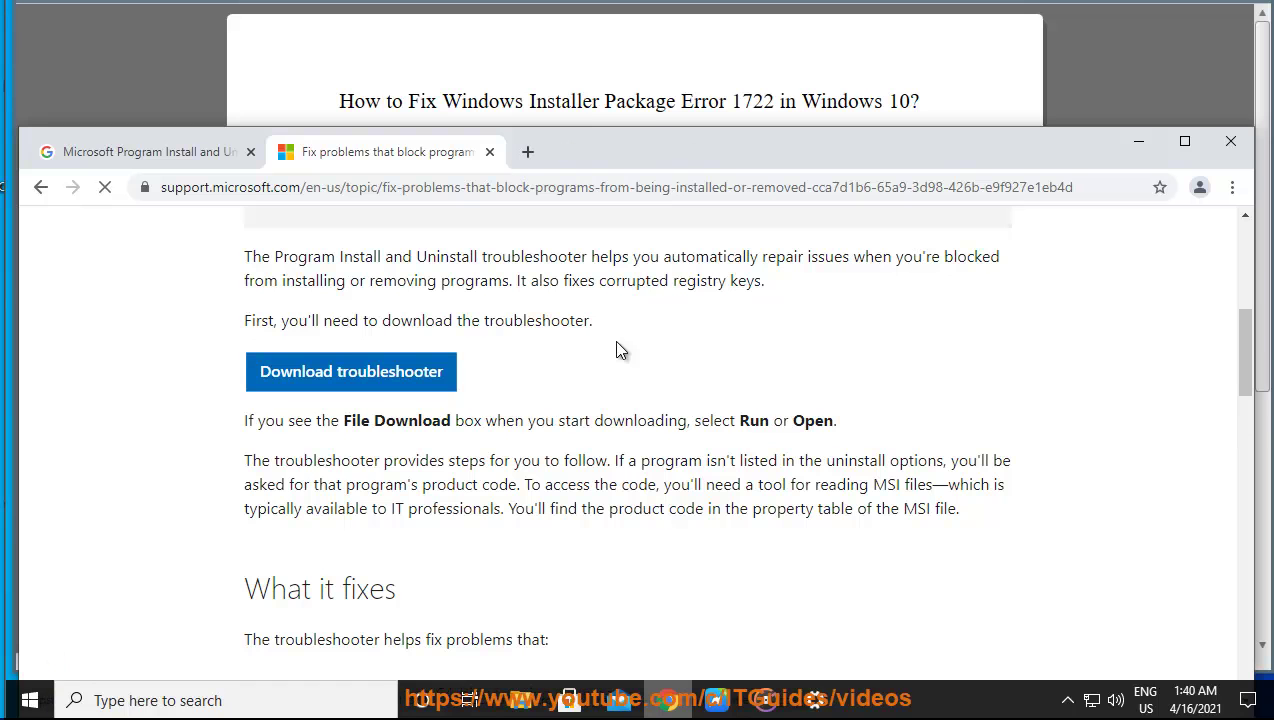
pyautogui.click(1240, 188)
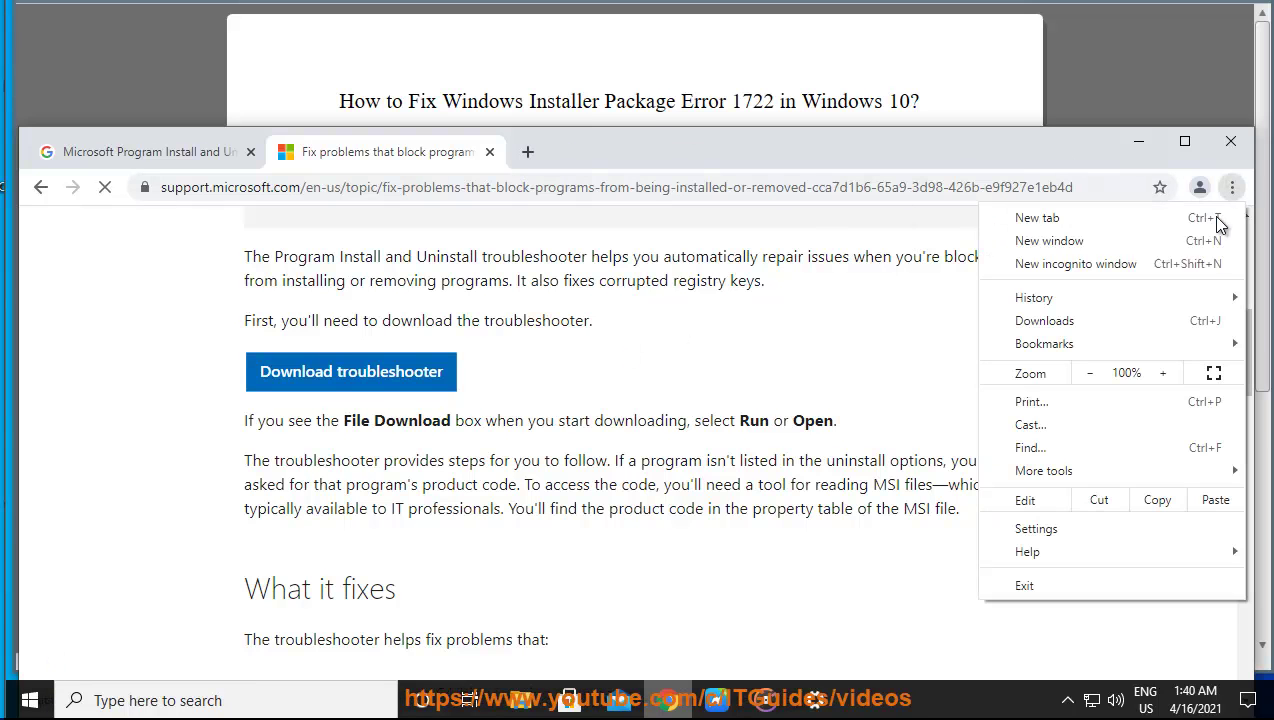
# Step: Run the downloaded troubleshooter with Apply repairs automatically enabled, then close it and Downloads
pyautogui.click(1118, 320)
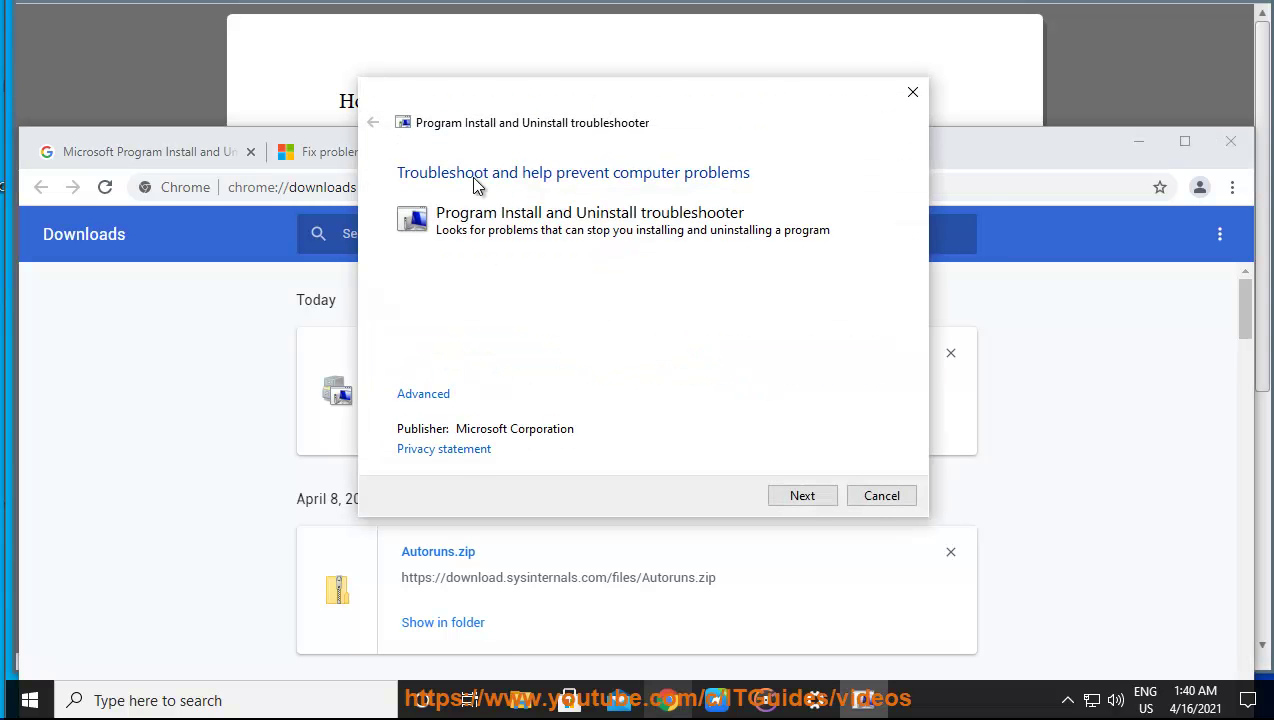
pyautogui.click(472, 422)
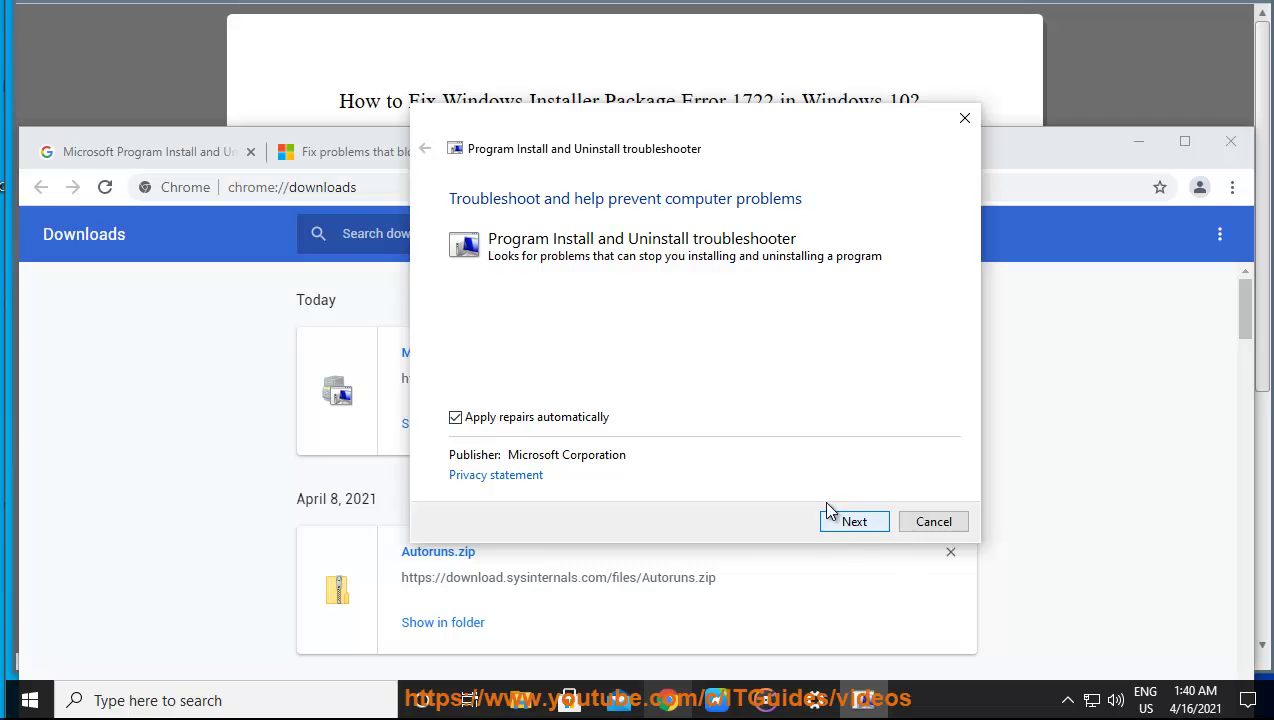
pyautogui.click(933, 522)
pyautogui.click(1230, 141)
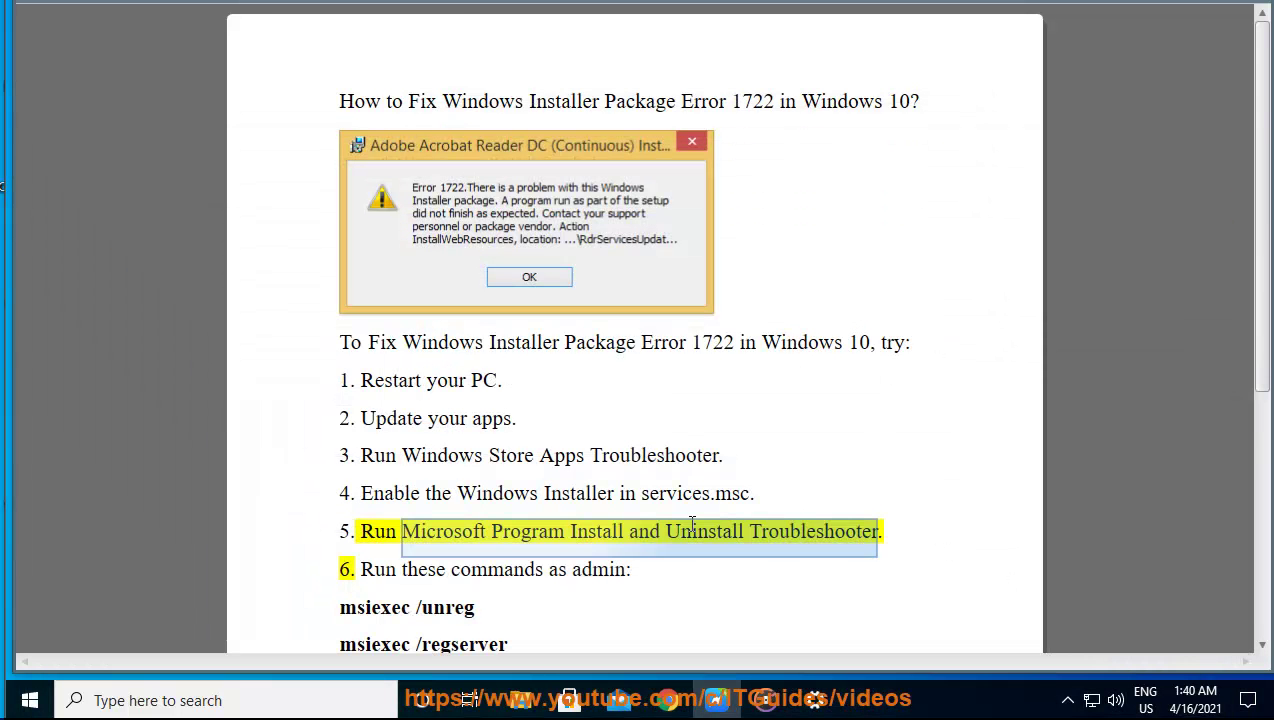
# Step: Launch Command Prompt as administrator, approve the UAC prompt, and return to the article
pyautogui.click(199, 700)
pyautogui.write('C')
pyautogui.click(362, 274)
pyautogui.click(503, 343)
pyautogui.click(556, 442)
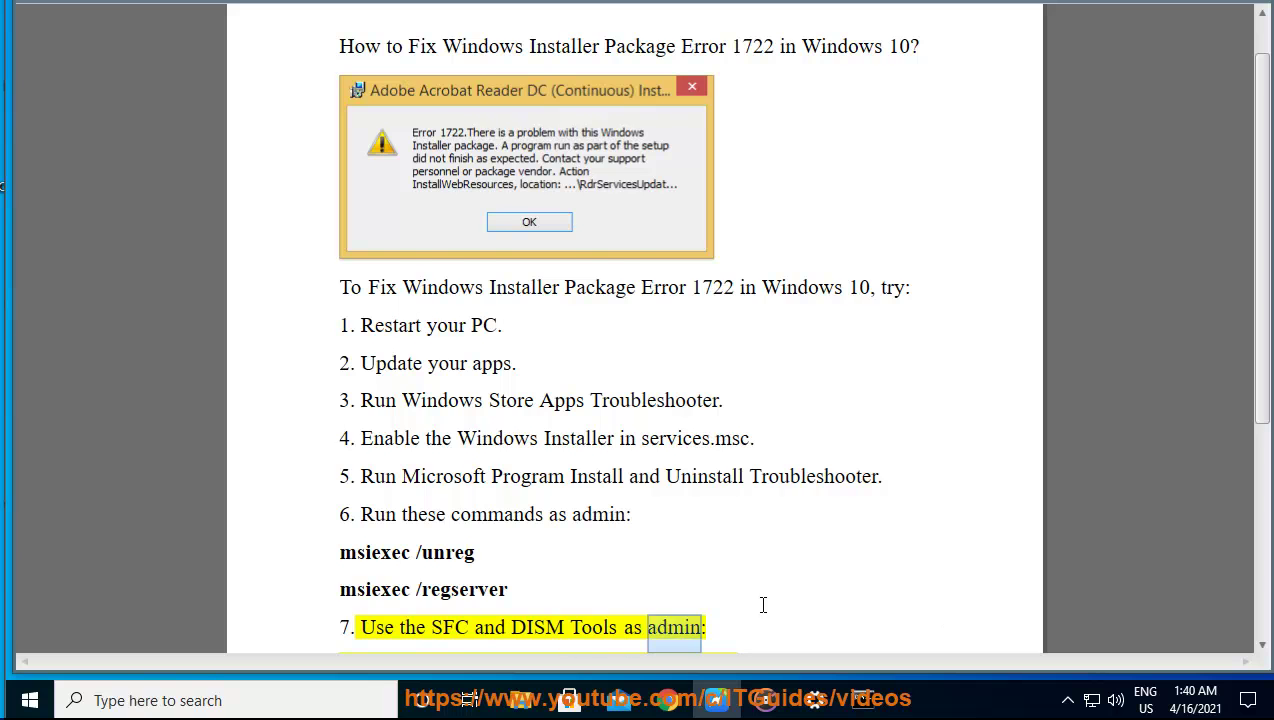
pyautogui.scroll(-1, 762, 603)
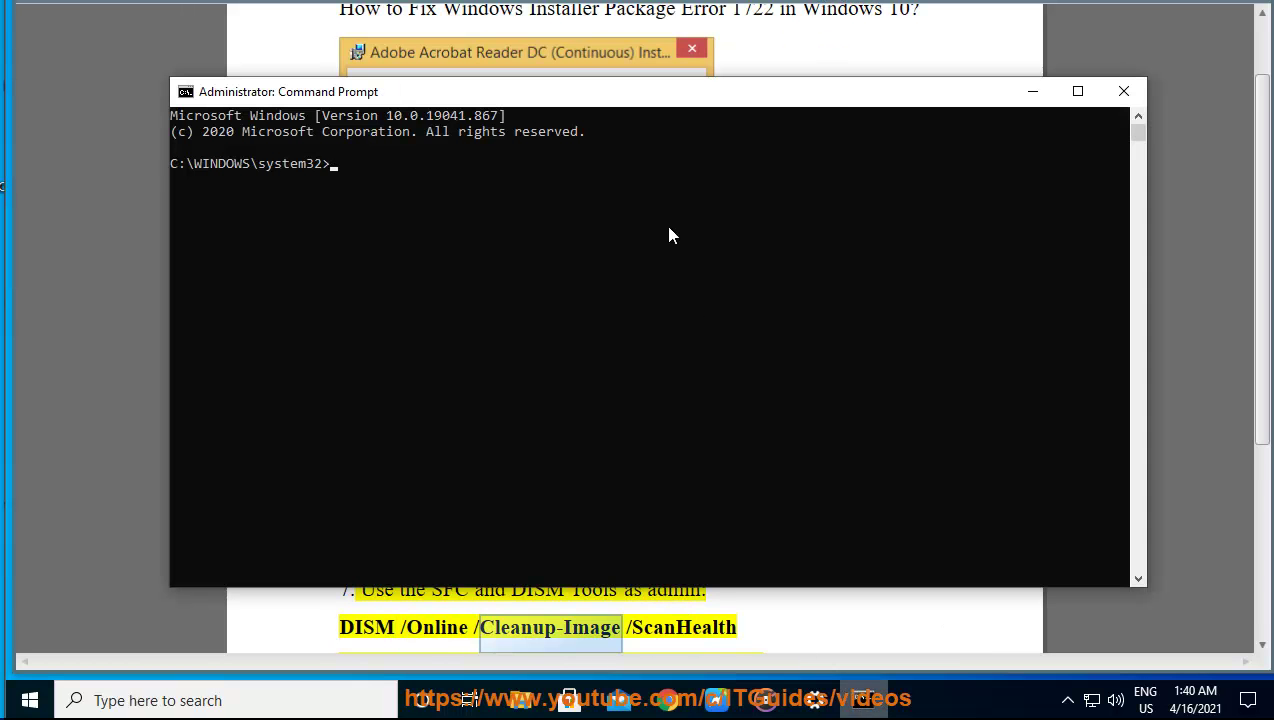
pyautogui.scroll(-1, 810, 600)
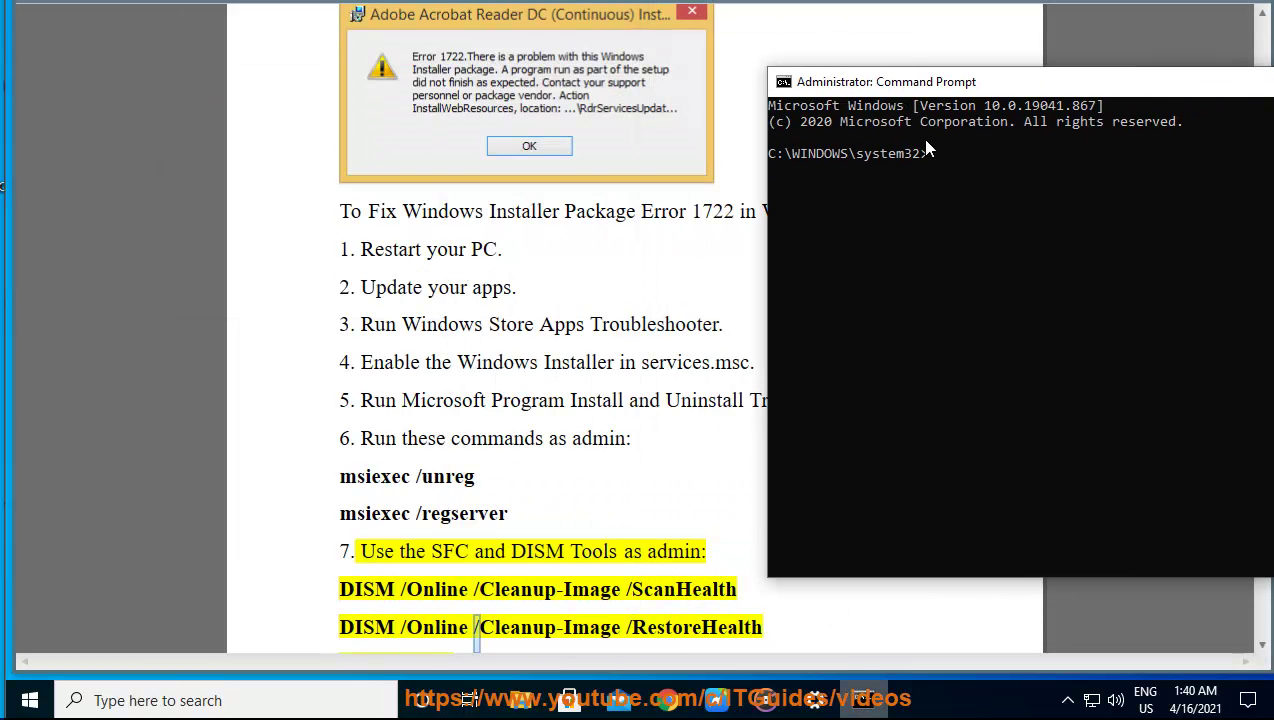
pyautogui.scroll(-2, 845, 88)
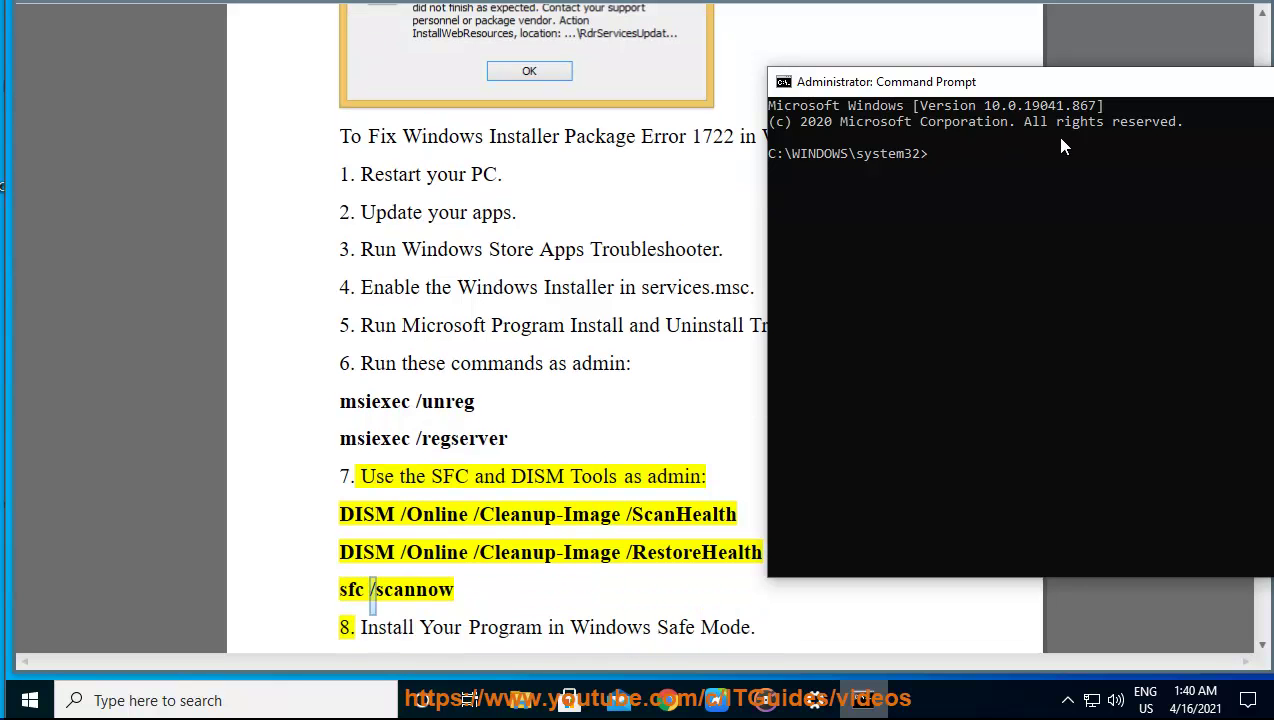
pyautogui.click(663, 400)
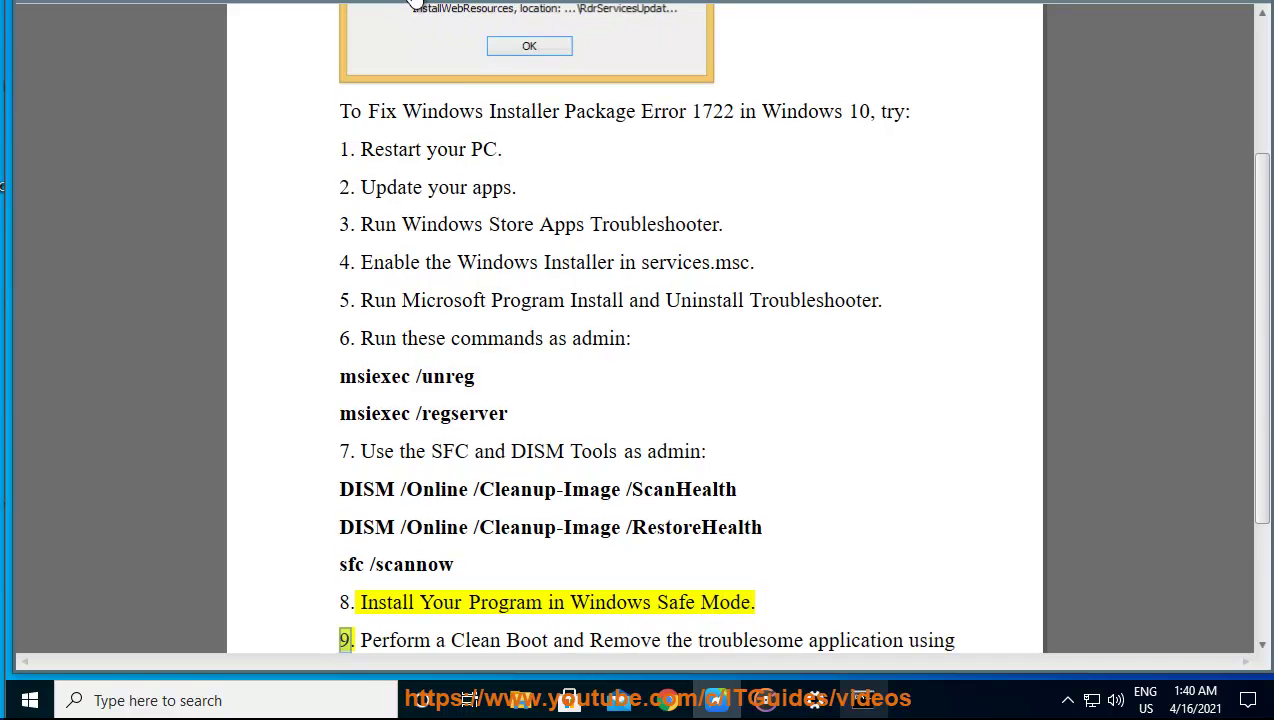
# Step: Search Chrome for 'enter windows 10 safe mode'
pyautogui.click(660, 705)
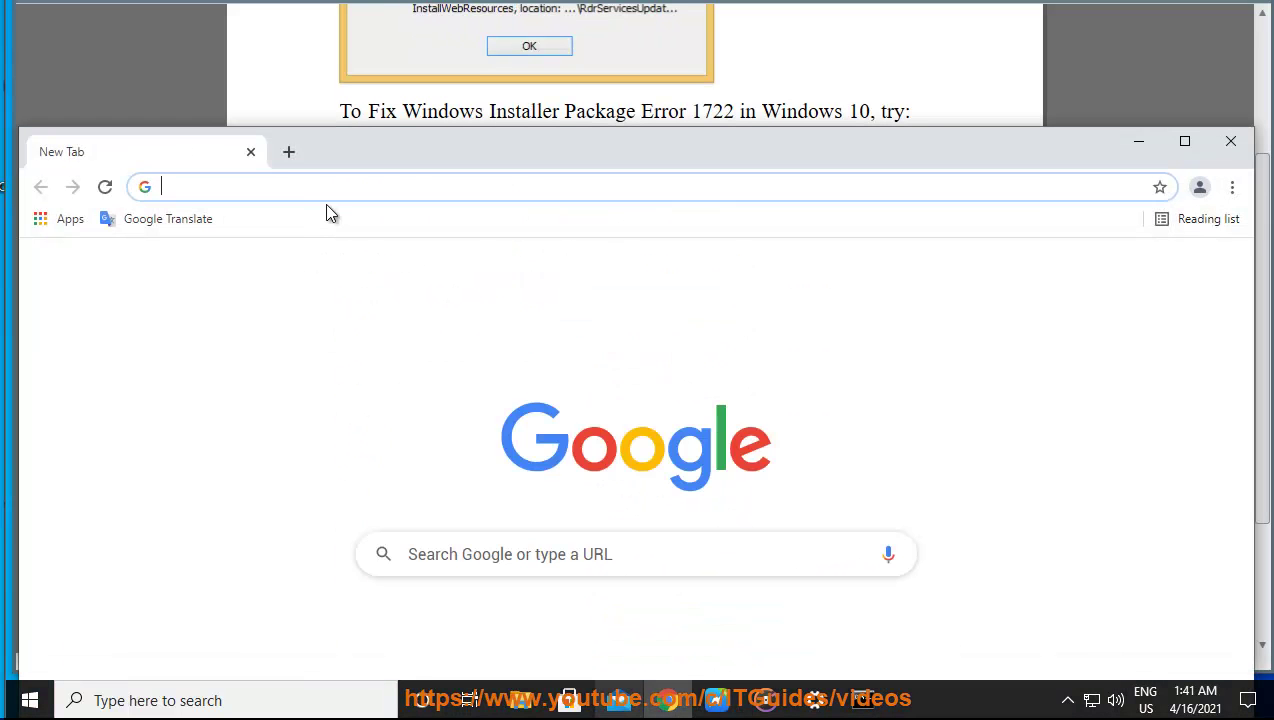
pyautogui.write('ENTER')
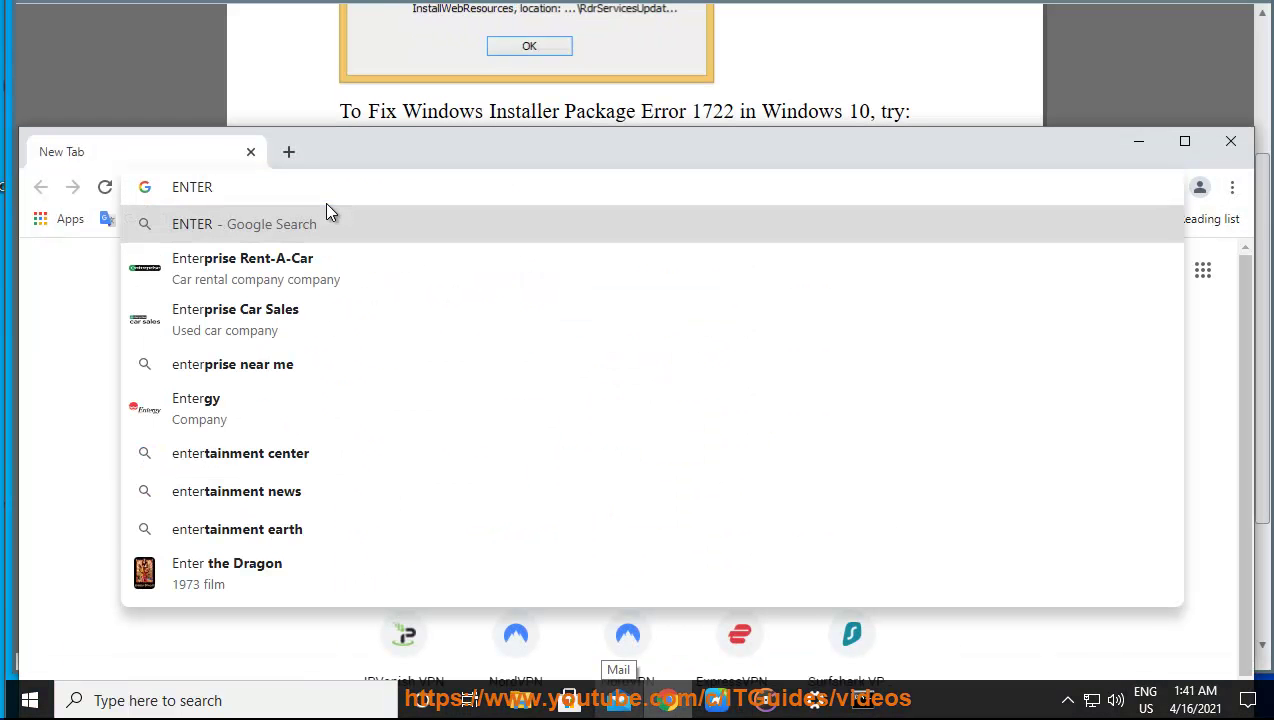
pyautogui.write(' W')
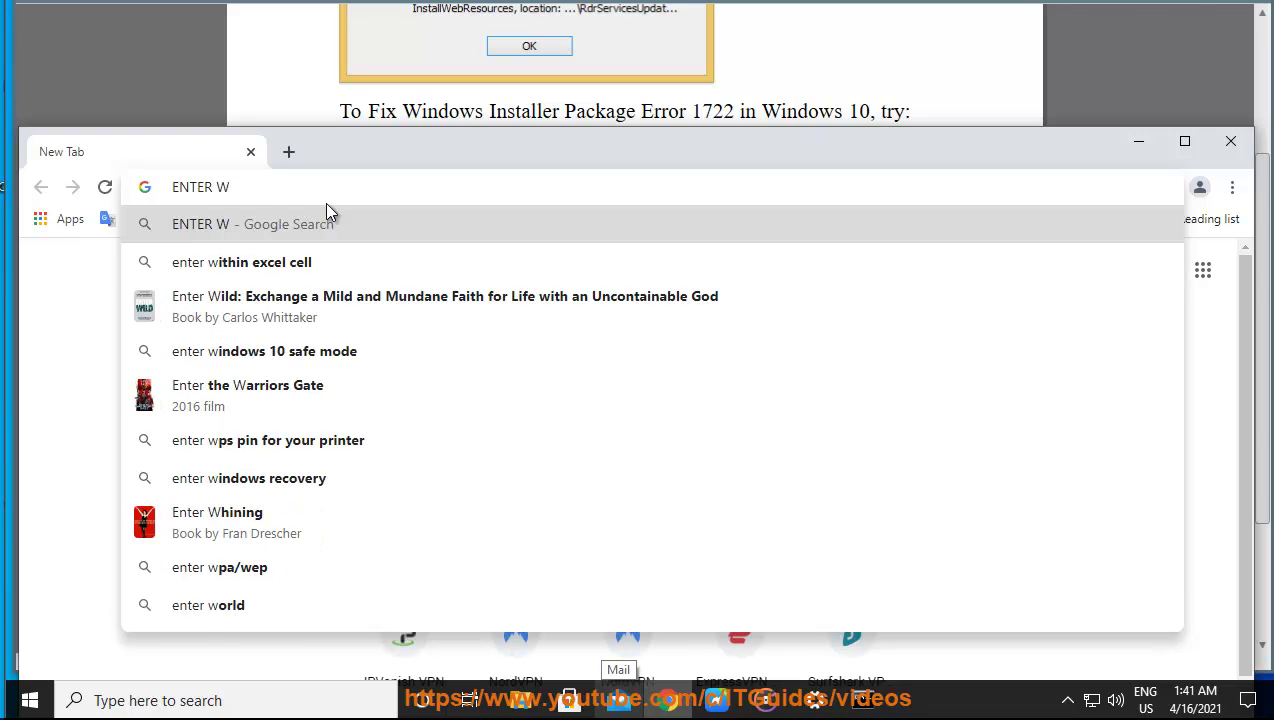
pyautogui.press('Down')
pyautogui.press('Down')
pyautogui.press('Down')
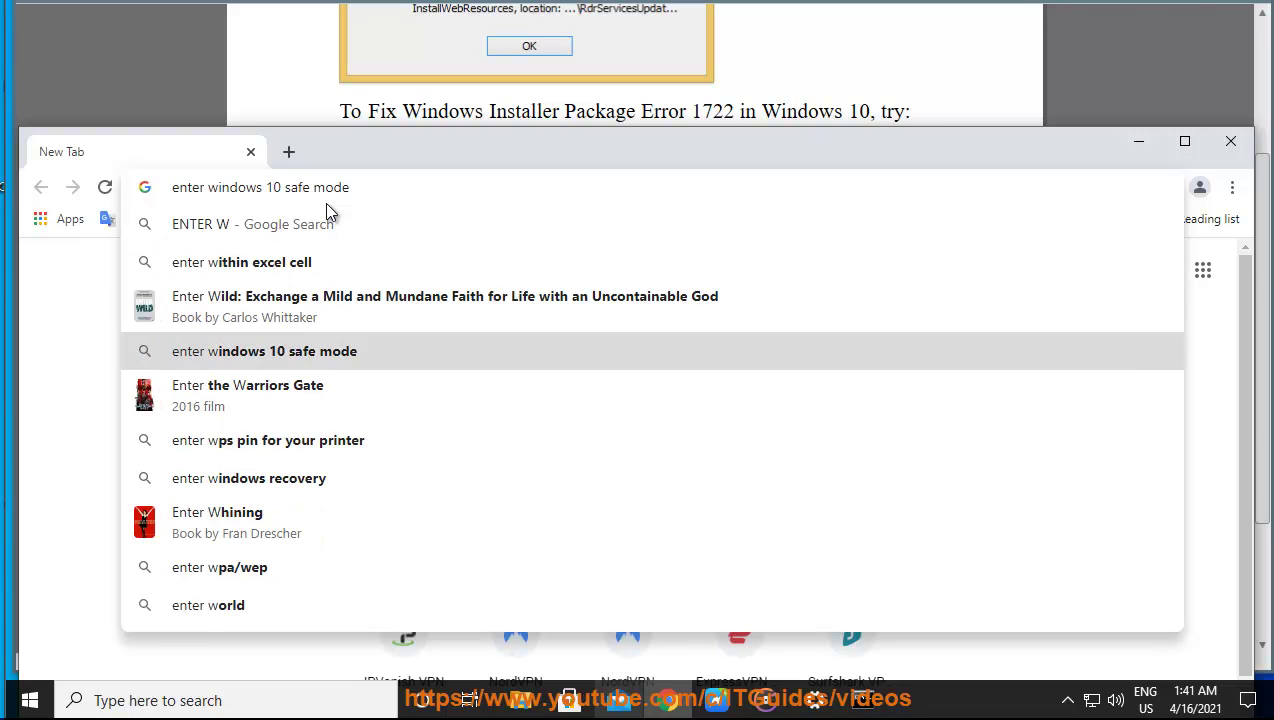
pyautogui.press('Return')
# Step: Highlight the safe mode snippet and Microsoft's result, then minimize Chrome
pyautogui.scroll(-1, 586, 475)
pyautogui.moveTo(500, 489); pyautogui.dragTo(175, 310)
pyautogui.scroll(-3, 513, 478)
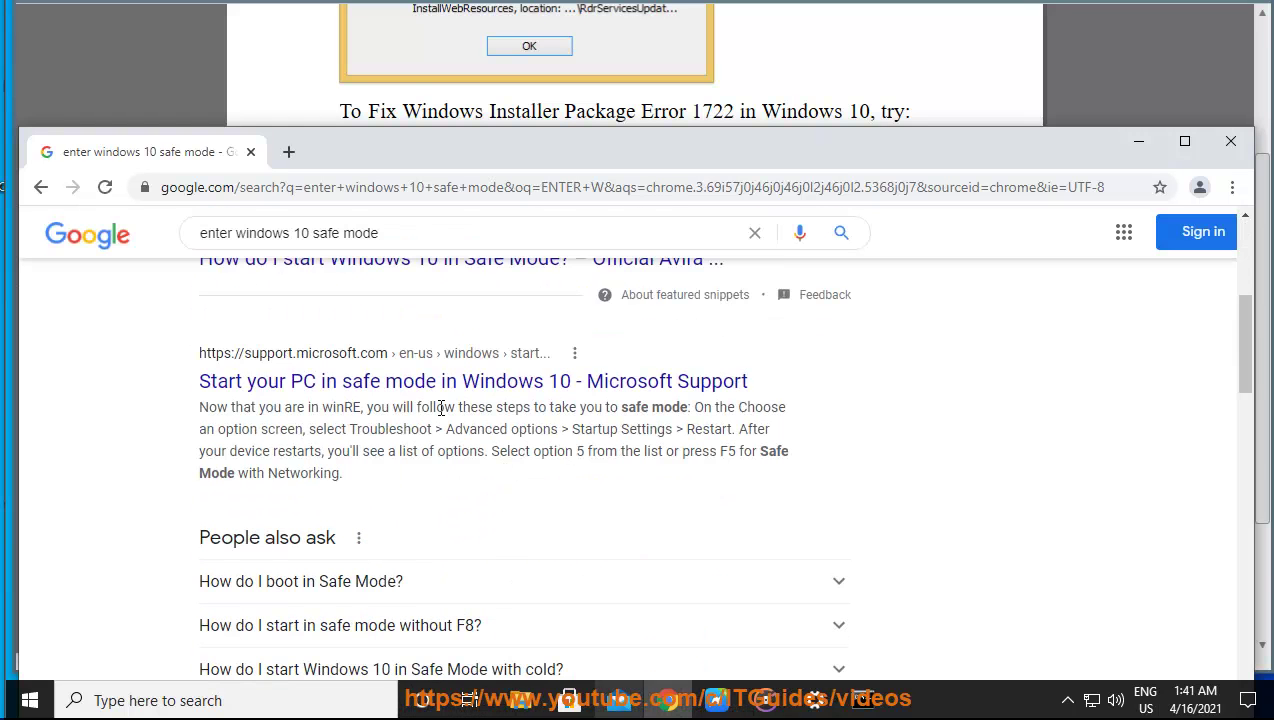
pyautogui.moveTo(753, 385); pyautogui.dragTo(199, 380)
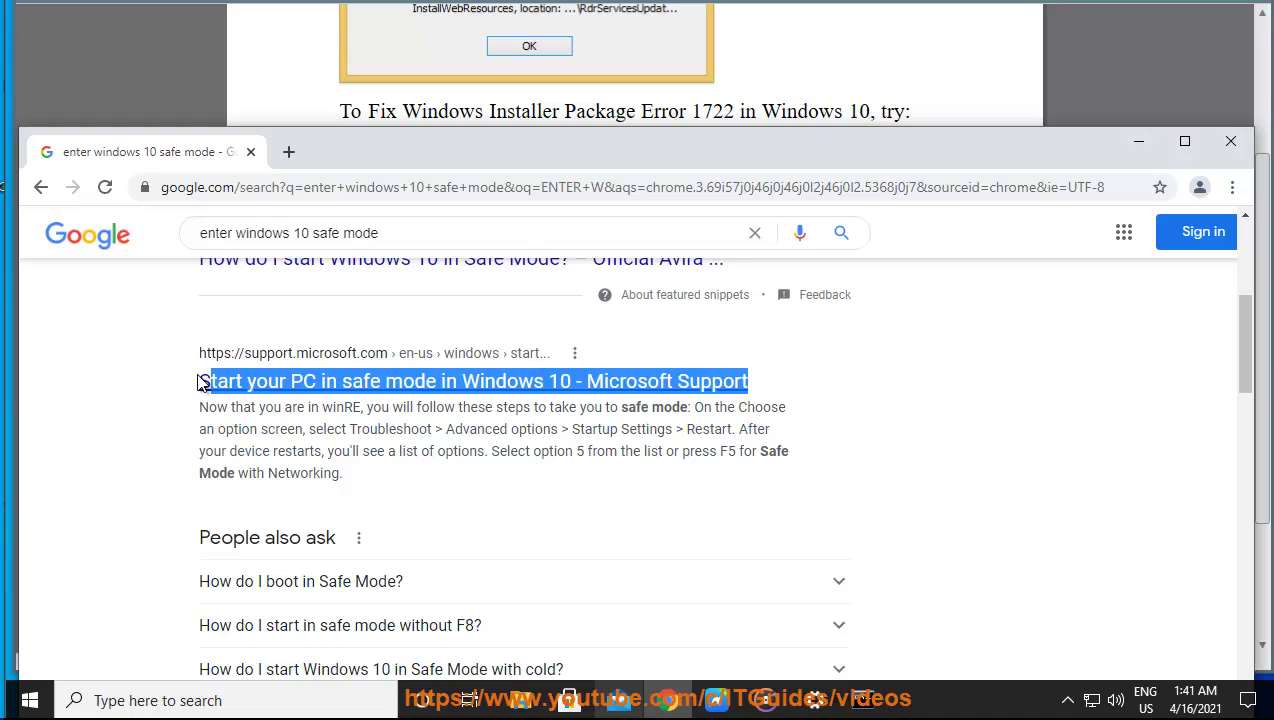
pyautogui.click(1139, 147)
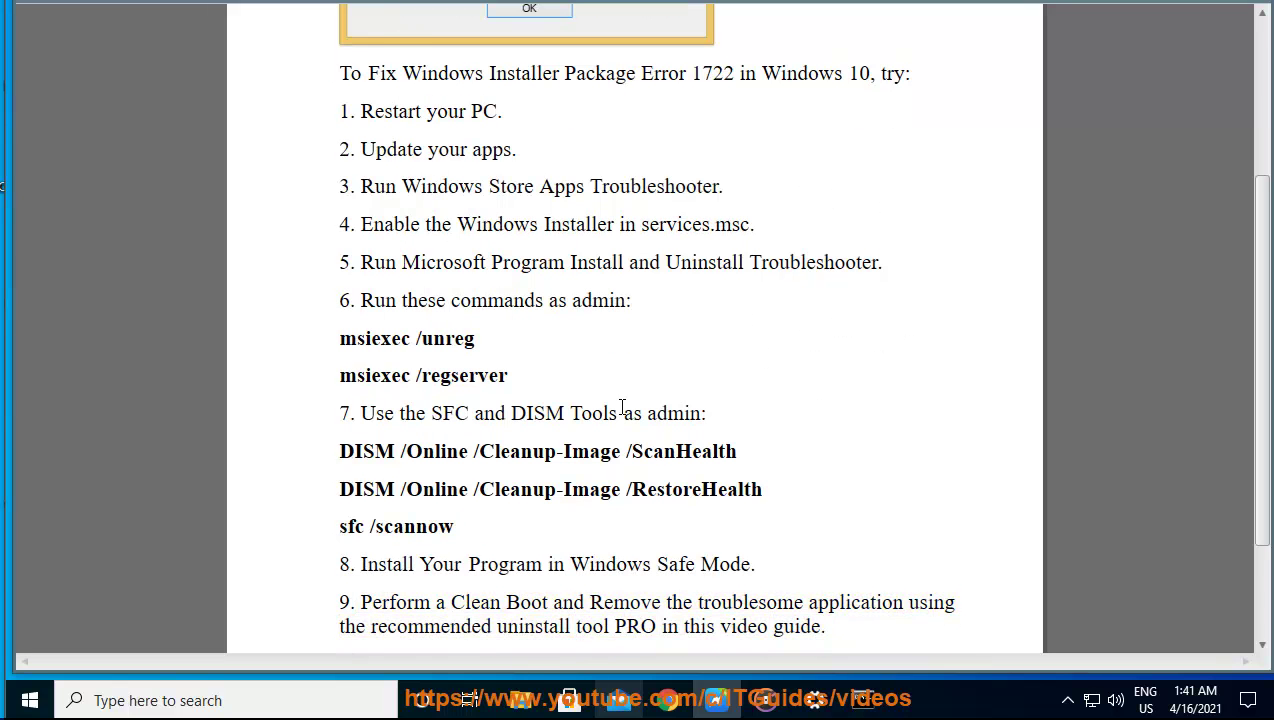
# Step: Highlight 'a Clean Boot', then disable CCleaner and Dropbox in Task Manager's Startup list
pyautogui.moveTo(553, 607); pyautogui.dragTo(432, 604)
pyautogui.rightClick(935, 700)
pyautogui.click(992, 607)
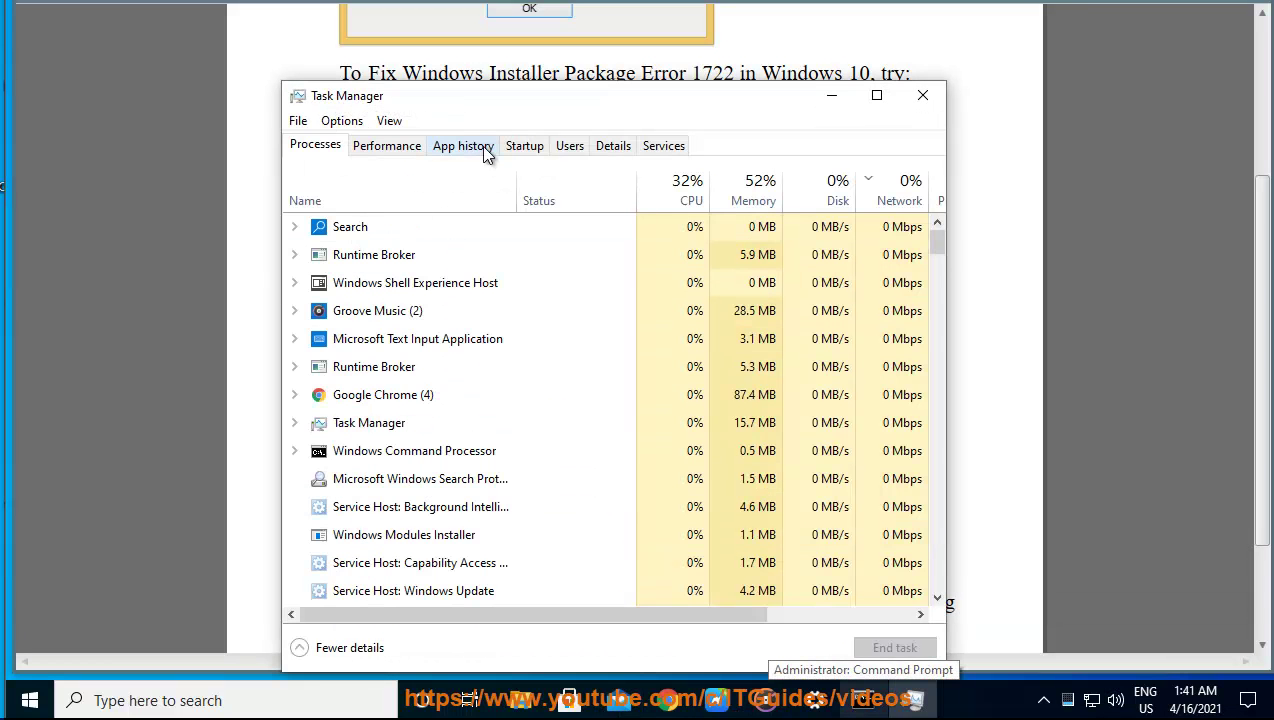
pyautogui.click(526, 146)
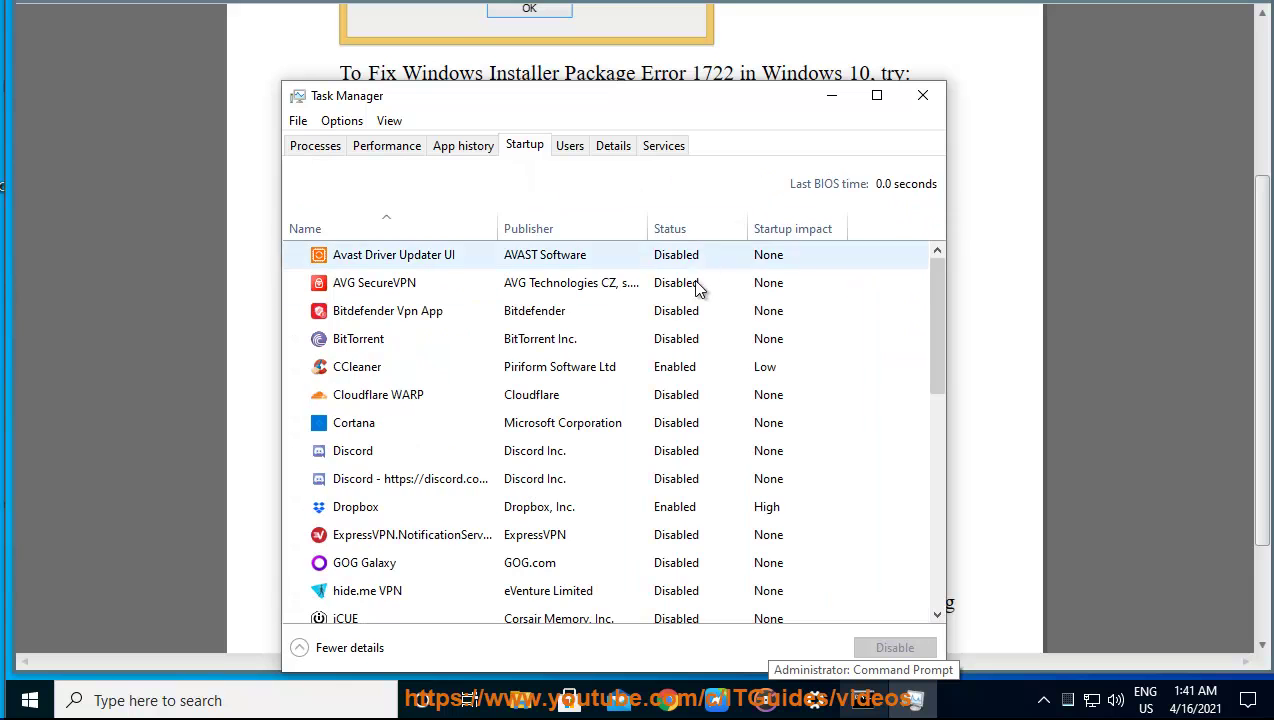
pyautogui.click(686, 367)
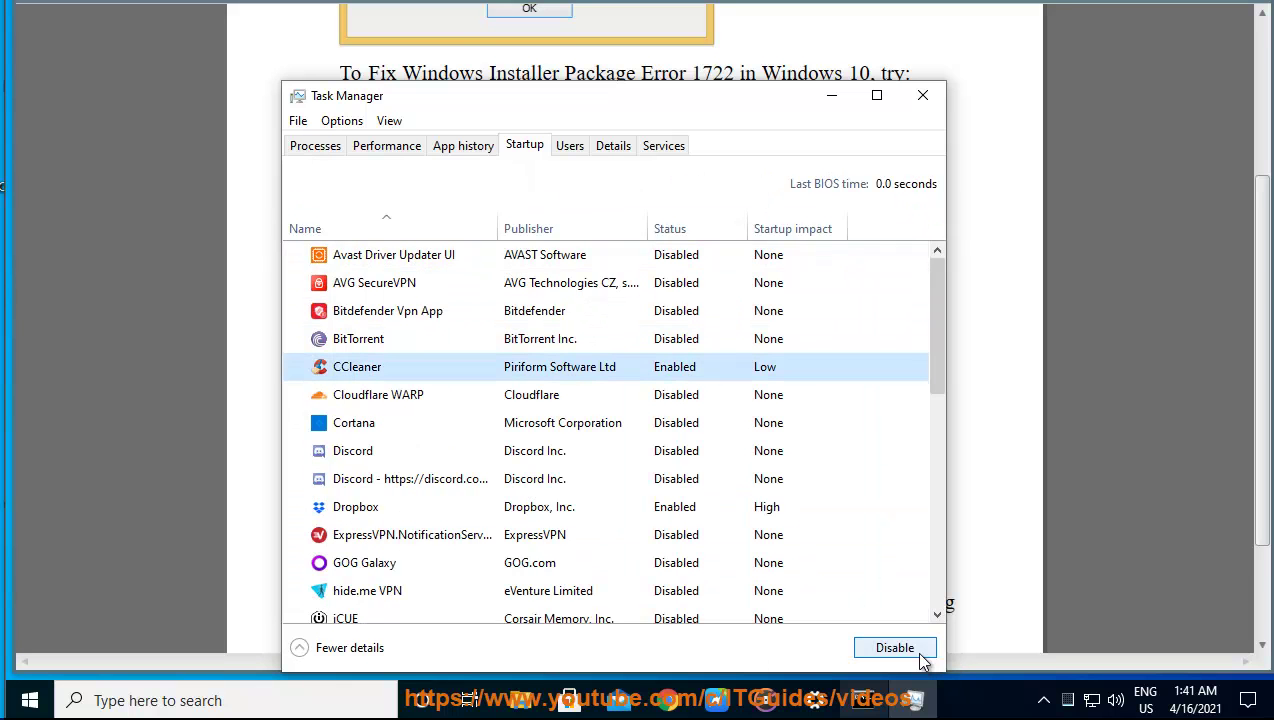
pyautogui.click(664, 508)
pyautogui.click(865, 648)
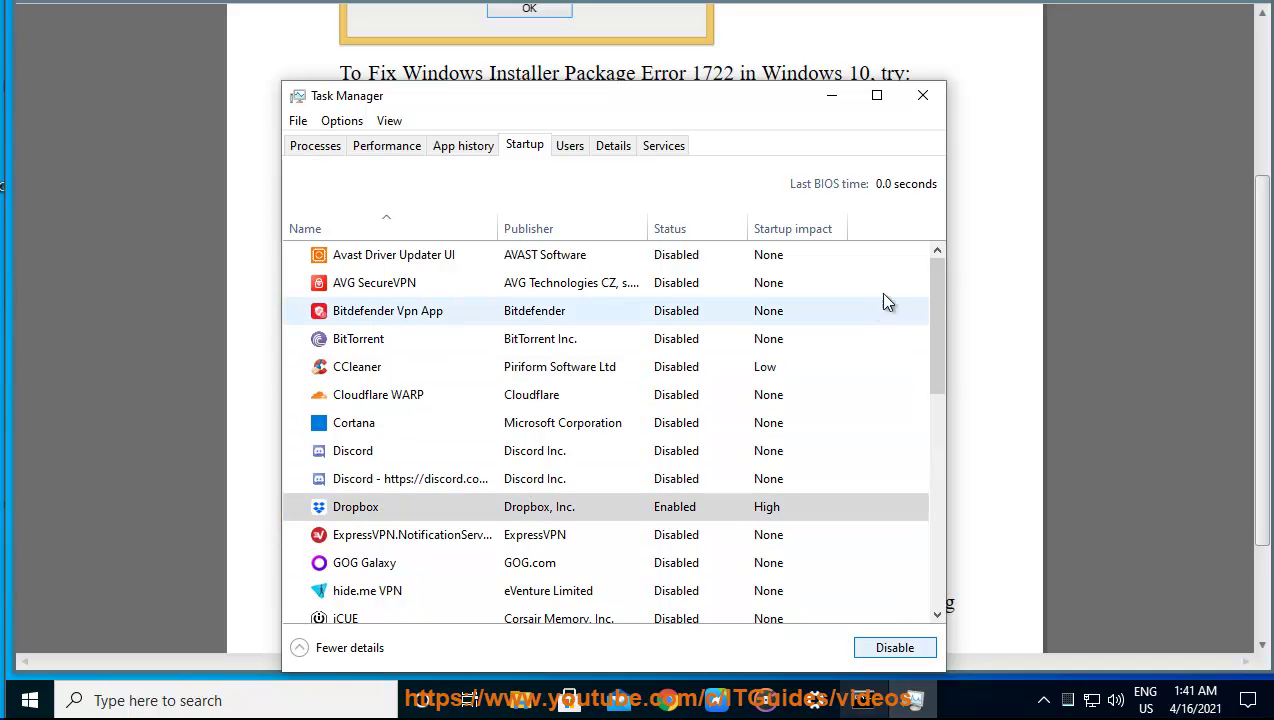